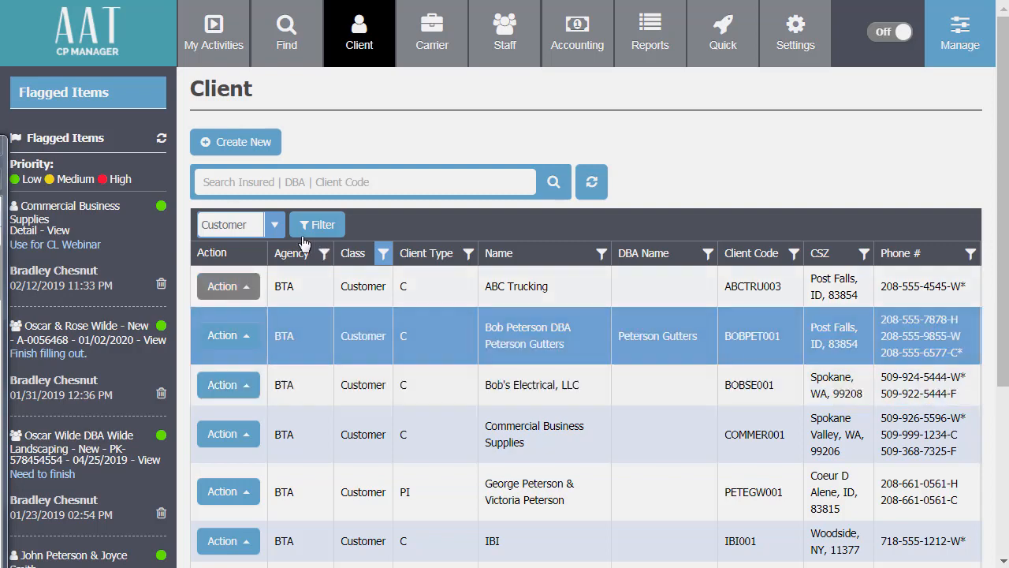
Open a blank New Client form defaulting to agency BTA, Business, Commercial Lines.
left_click(231, 146)
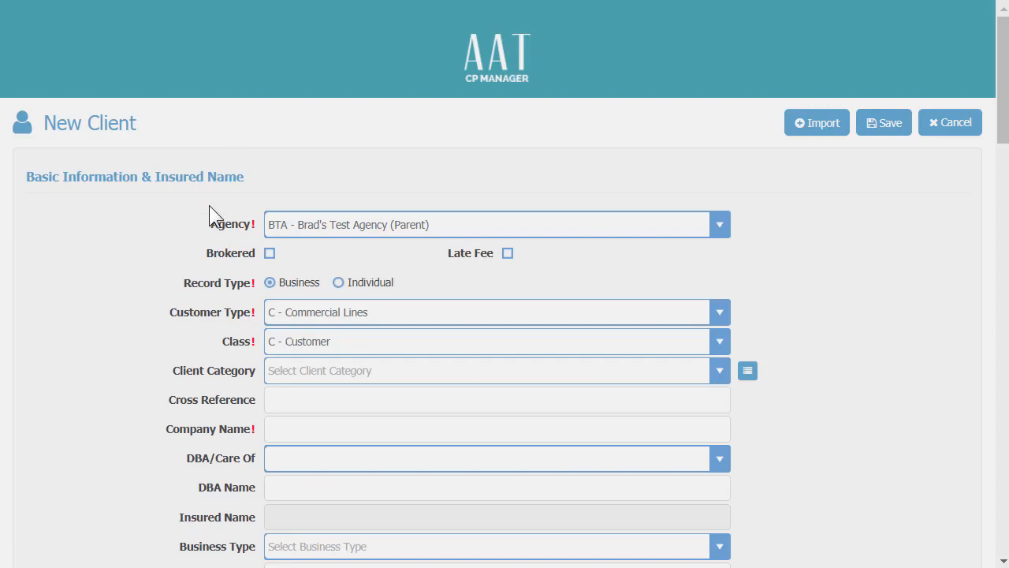
Keep the same agency and change the new client's record type to Individual.
scroll(167, 215, "down", 1)
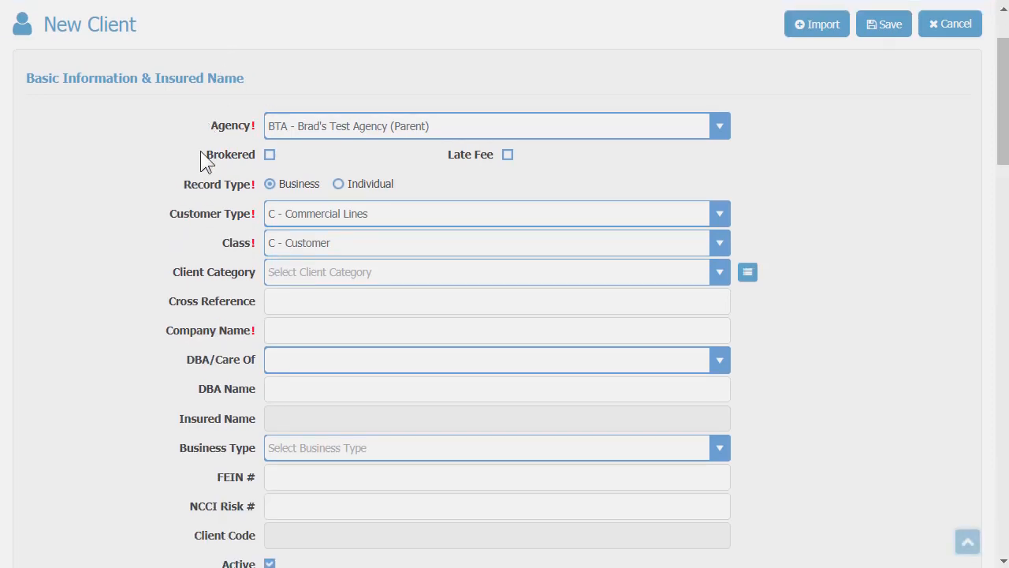
left_click(722, 131)
left_click(722, 131)
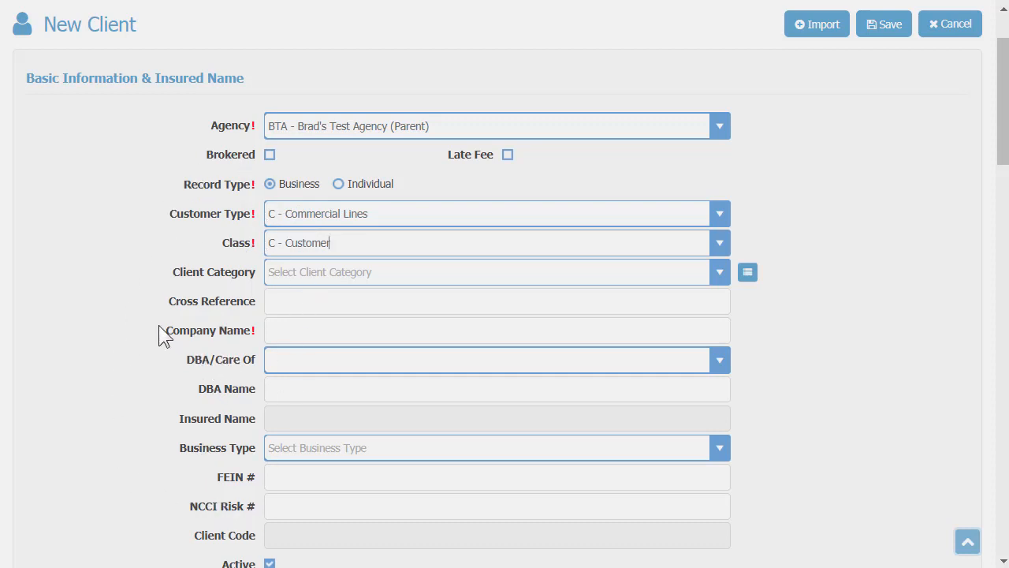
left_click_drag(165, 328, 265, 508)
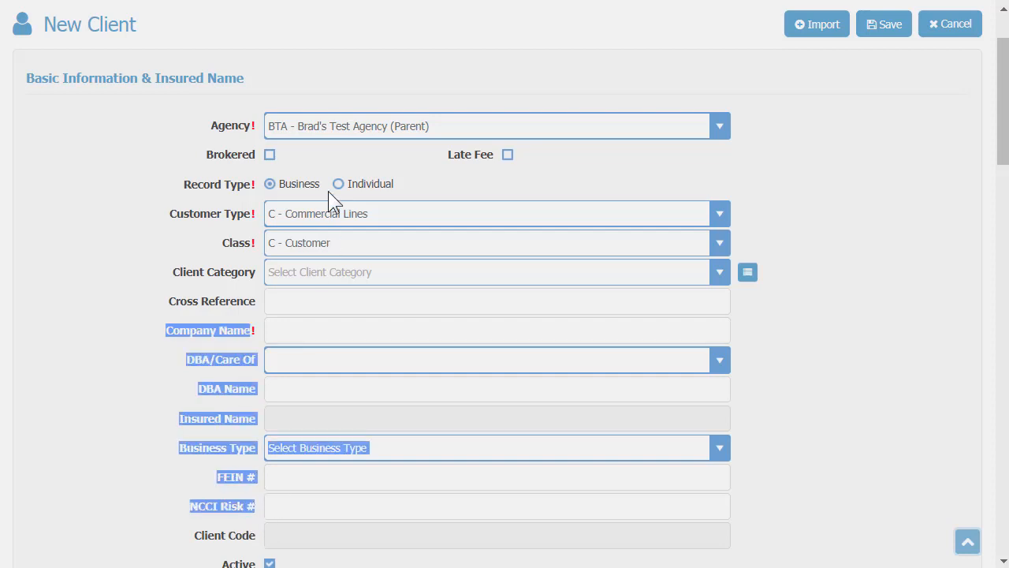
left_click(448, 182)
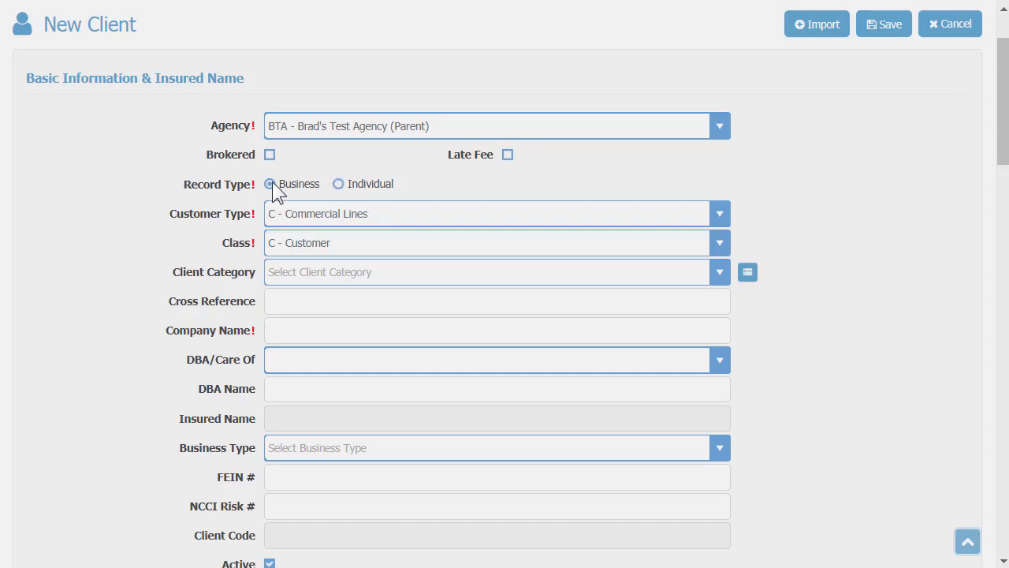
left_click(339, 183)
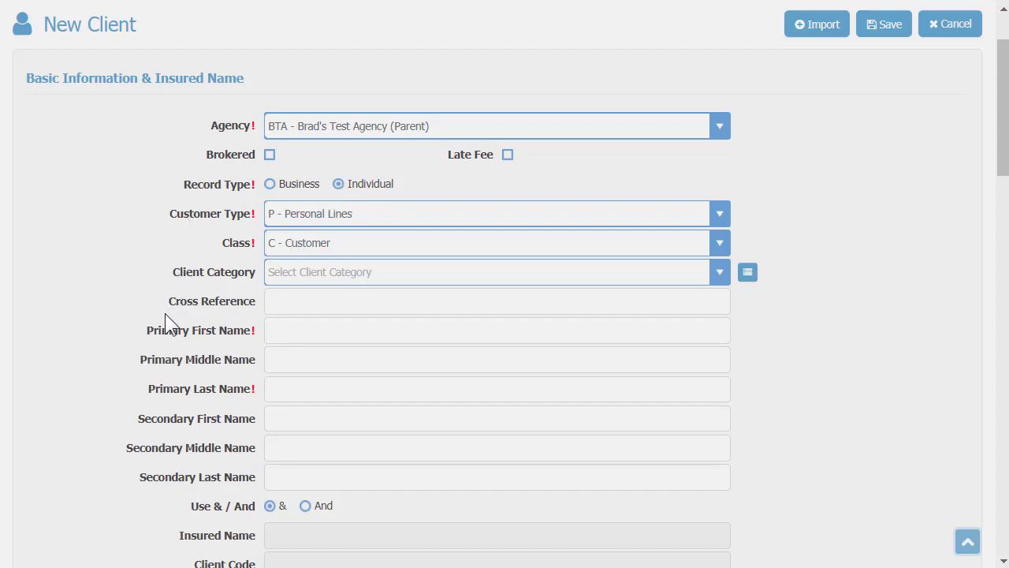
Review the person-name fields, then set the record type back to Business.
left_click_drag(147, 330, 254, 480)
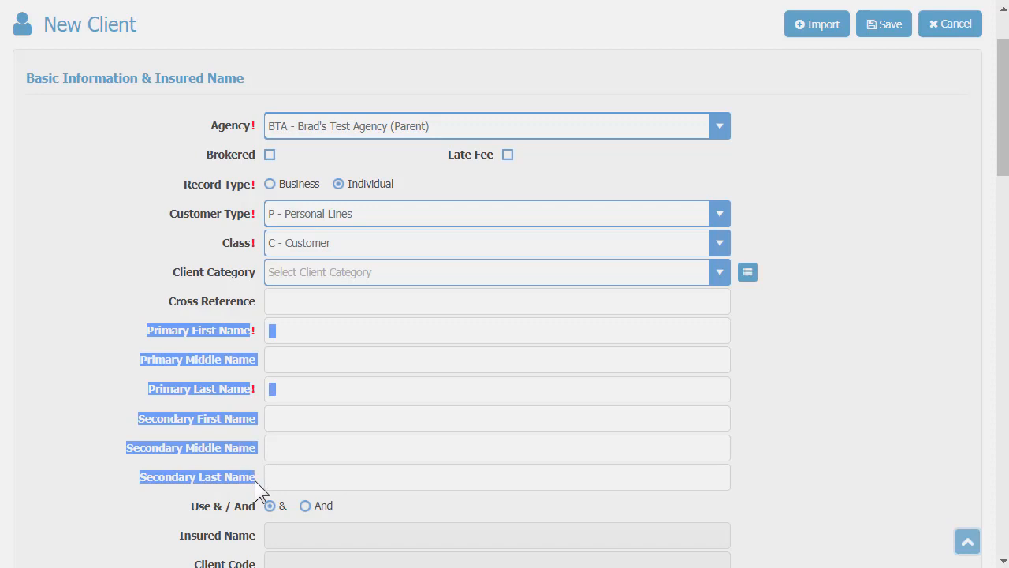
left_click(174, 354)
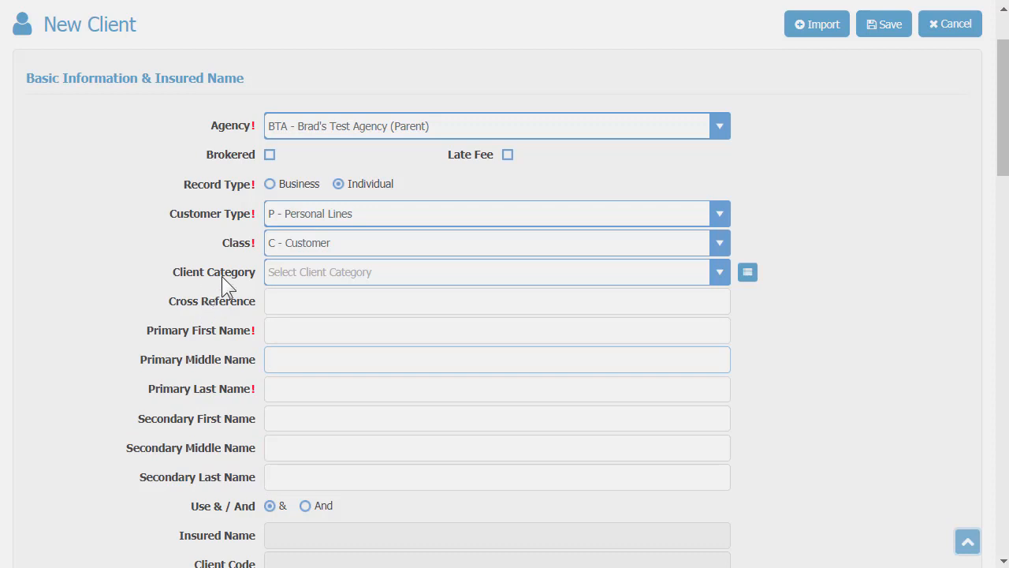
left_click(272, 186)
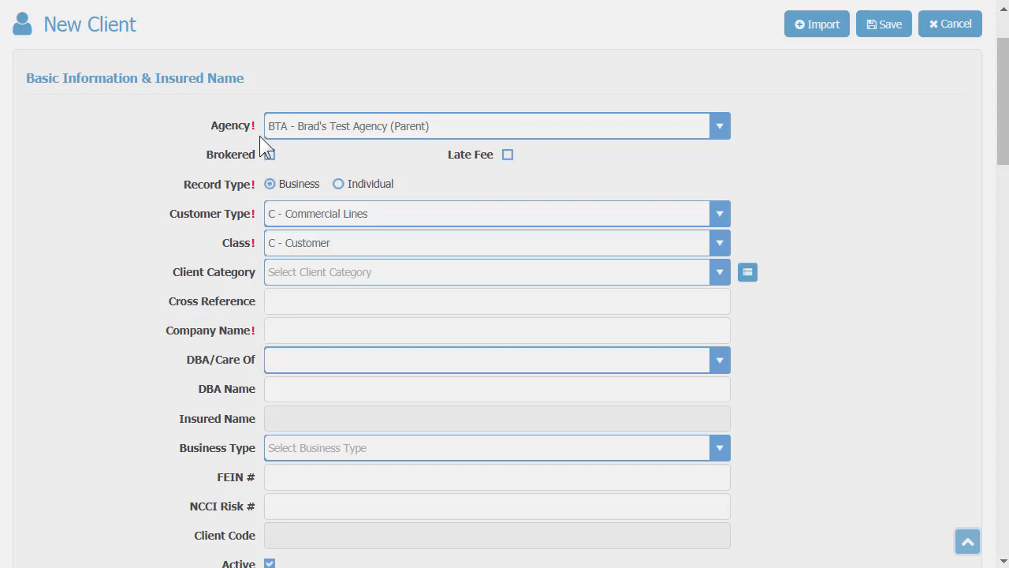
left_click(291, 330)
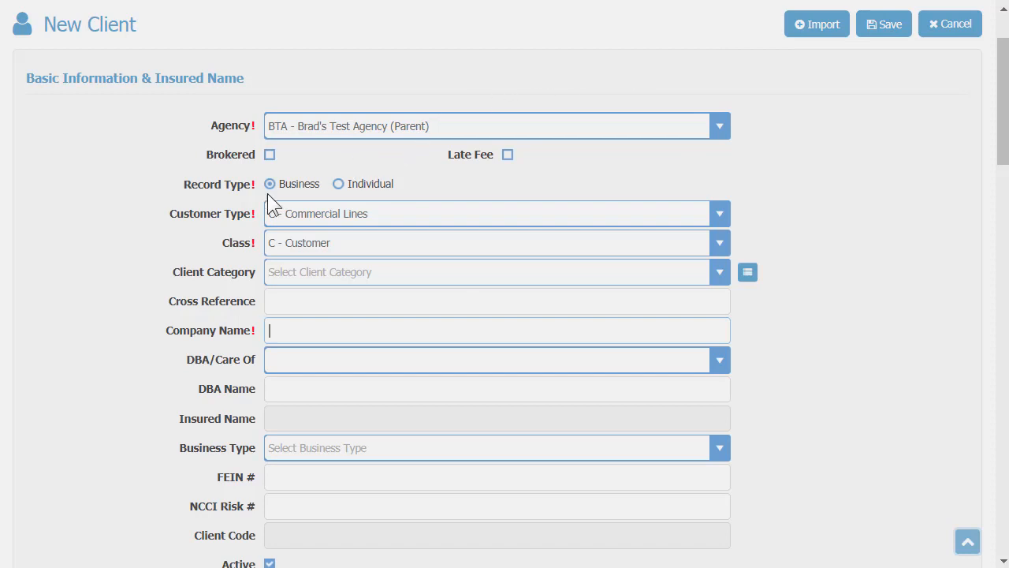
scroll(56, 381, "down", 5)
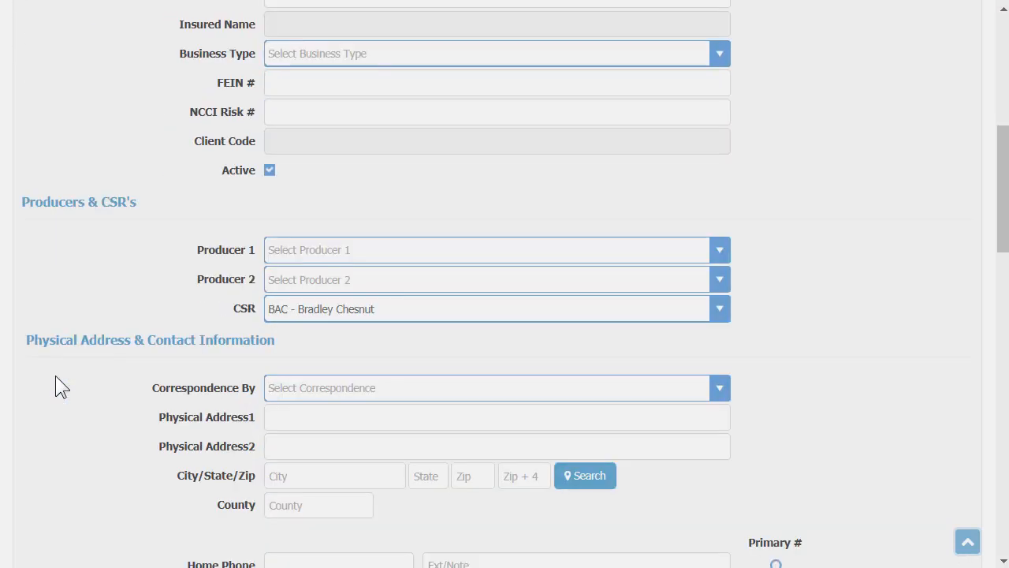
left_click(285, 249)
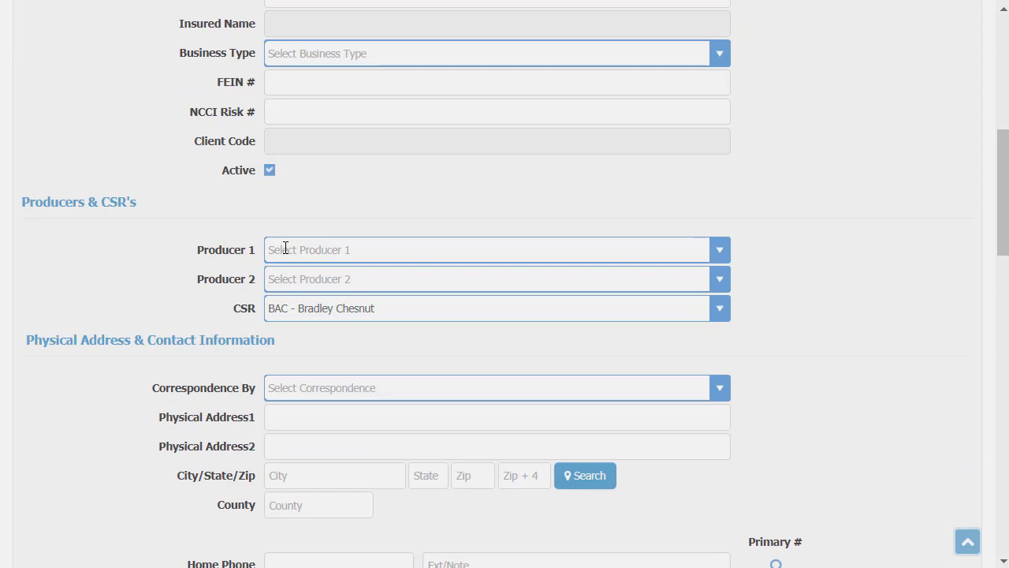
scroll(282, 443, "down", 4)
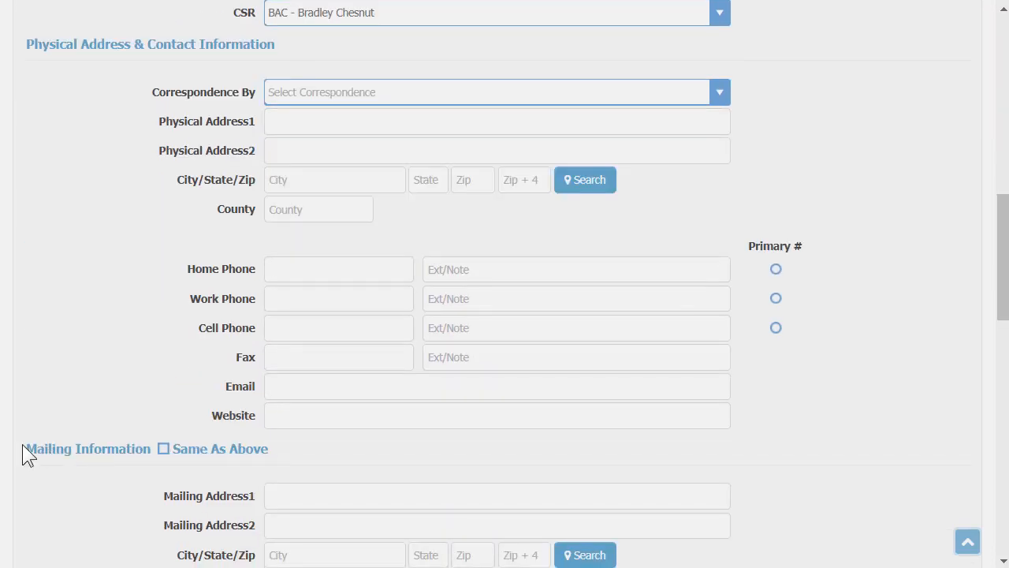
left_click_drag(23, 445, 108, 451)
scroll(204, 295, "up", 10)
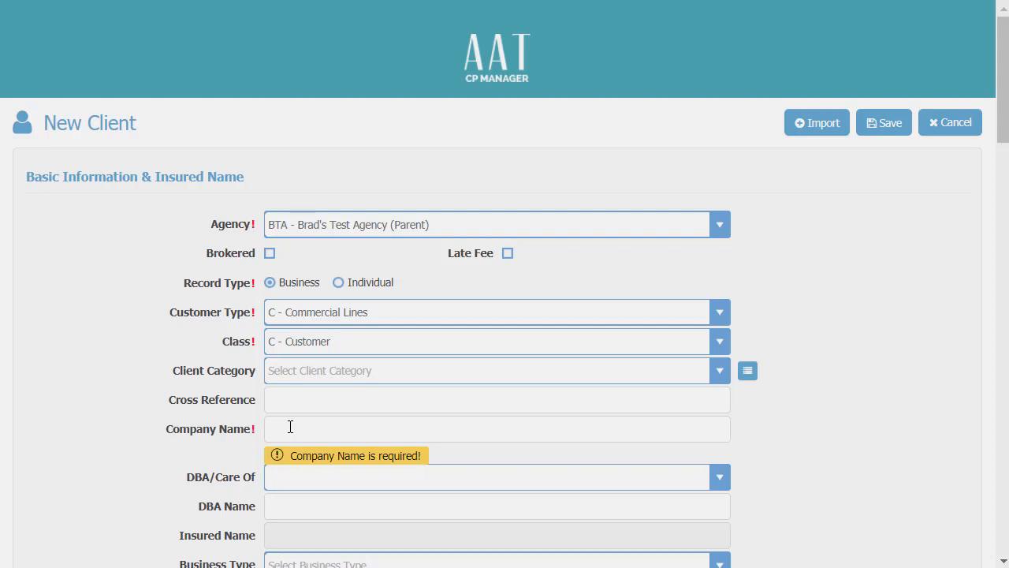
Name the client 'Spokane Valley Sprinkler' and set its business type to Corporation.
left_click(291, 426)
type("Spo")
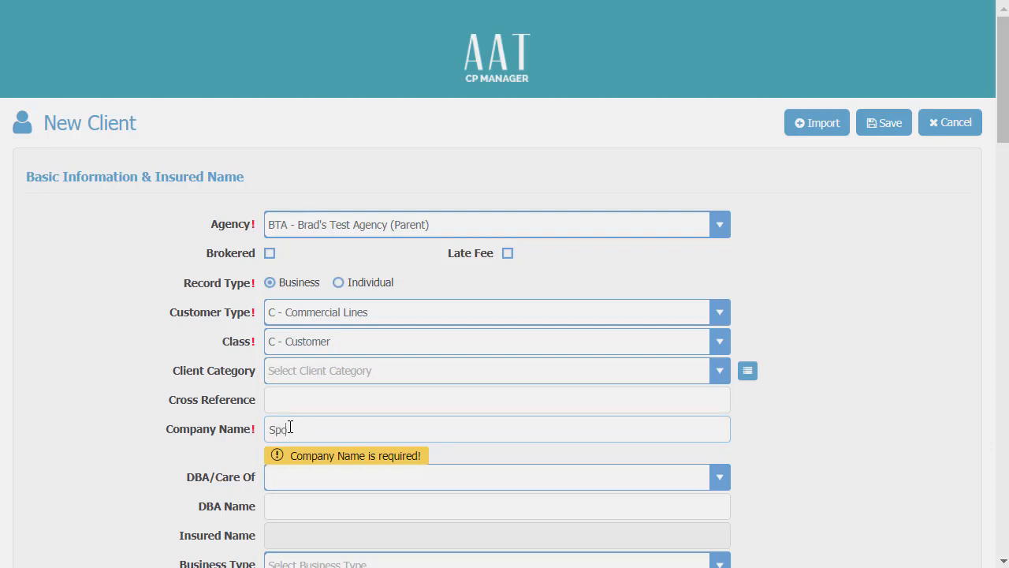
type("kane Valley Sprinkler")
key("Tab")
scroll(290, 426, "down", 3)
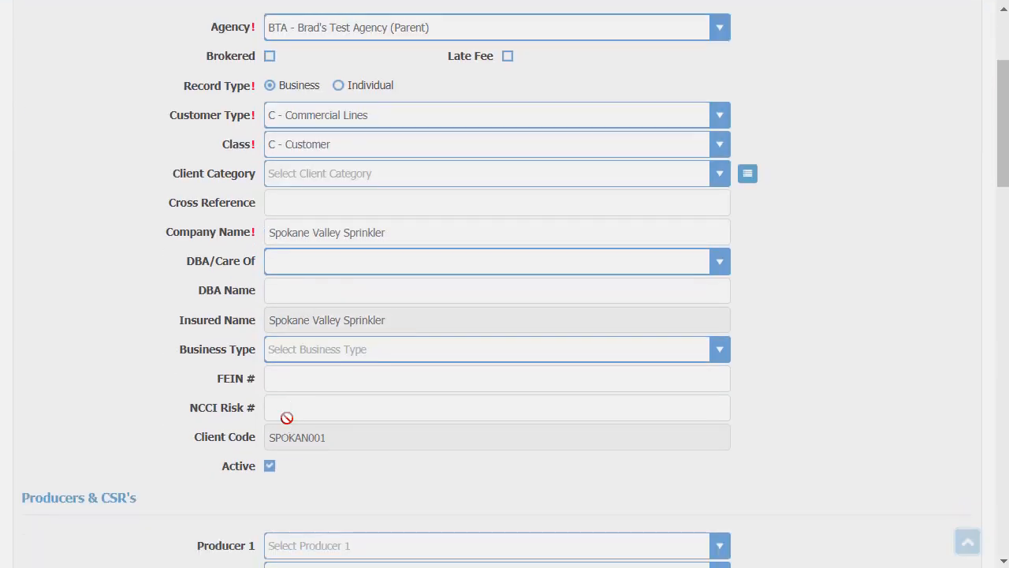
left_click(287, 355)
type("cor")
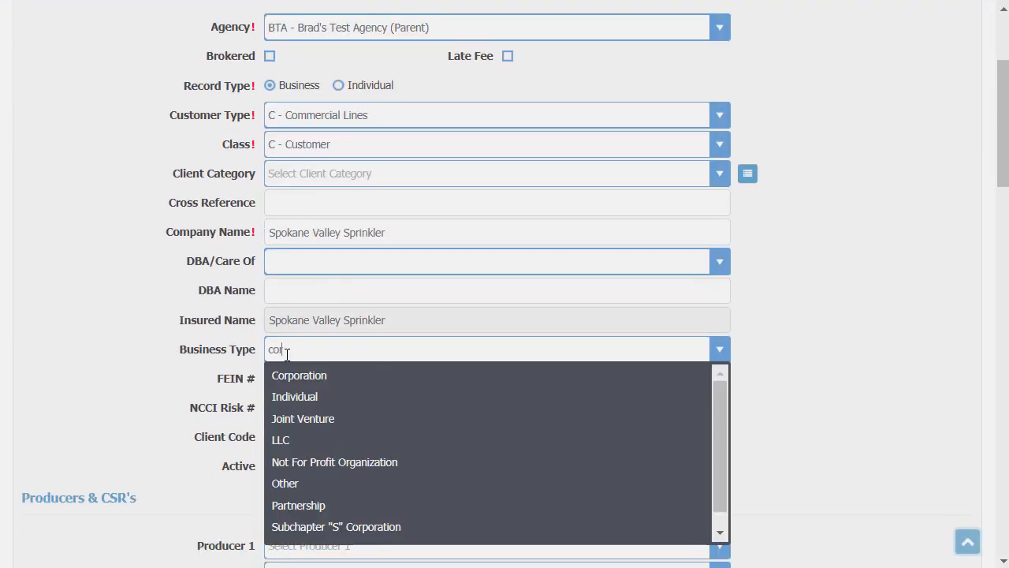
key("Tab")
key("Tab")
Assign the first producer in Producer 1 before choosing the correspondence method.
scroll(287, 355, "down", 4)
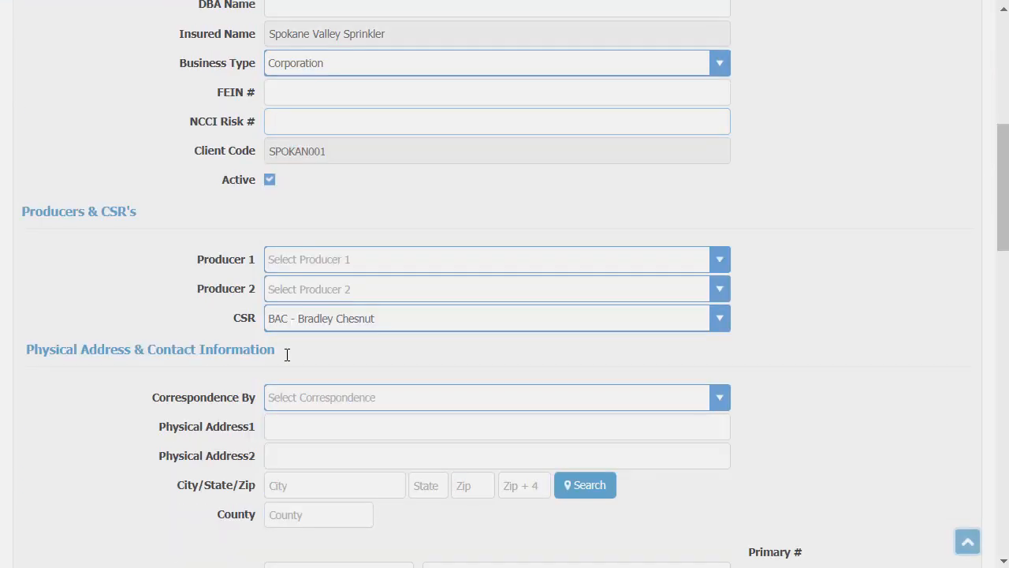
left_click(295, 249)
type("bobbY - Bobby Producer")
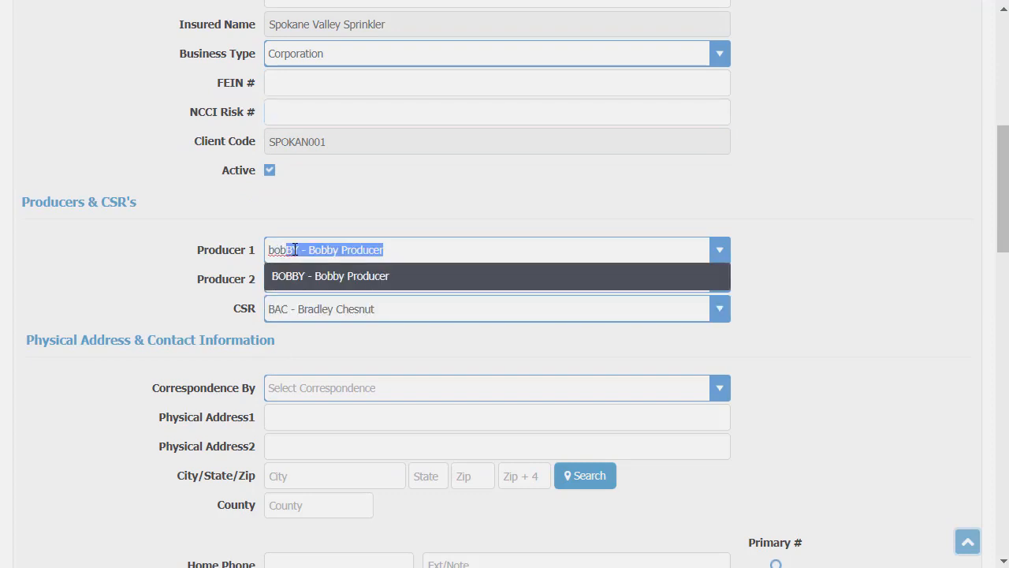
key("Tab")
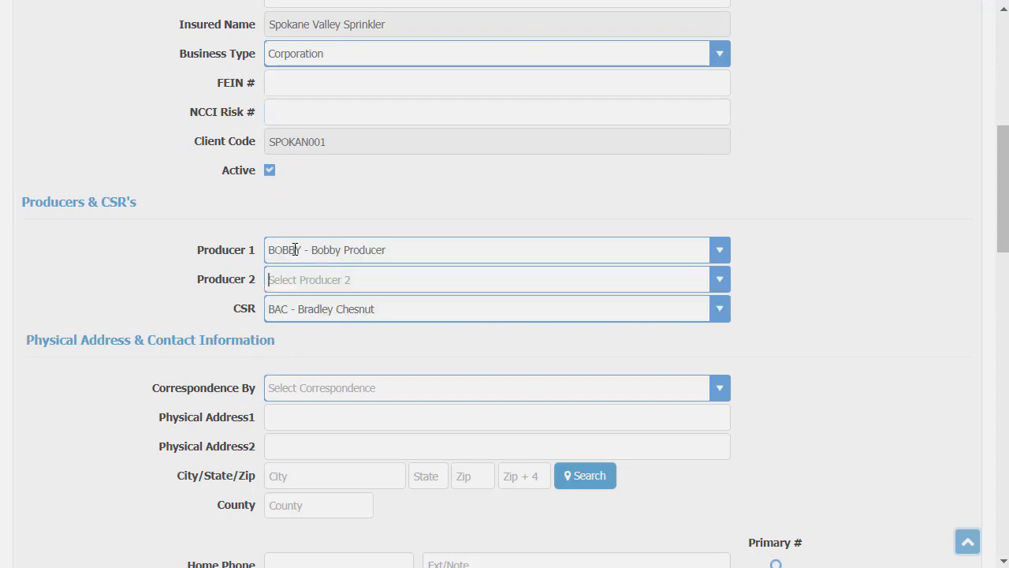
scroll(295, 249, "down", 3)
left_click(310, 197)
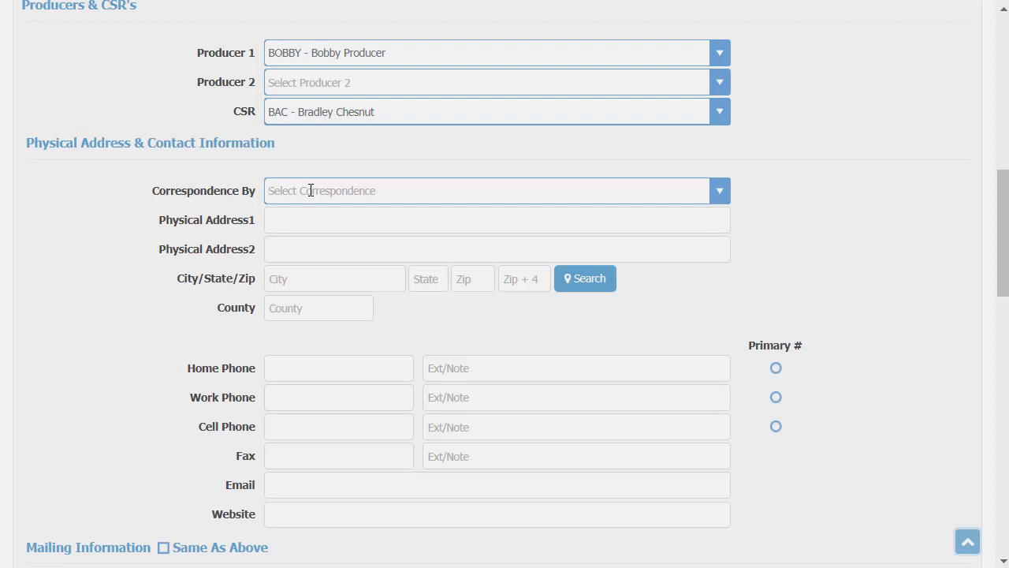
Choose Email for correspondence and enter the physical street address and ZIP code.
type("email")
key("Tab")
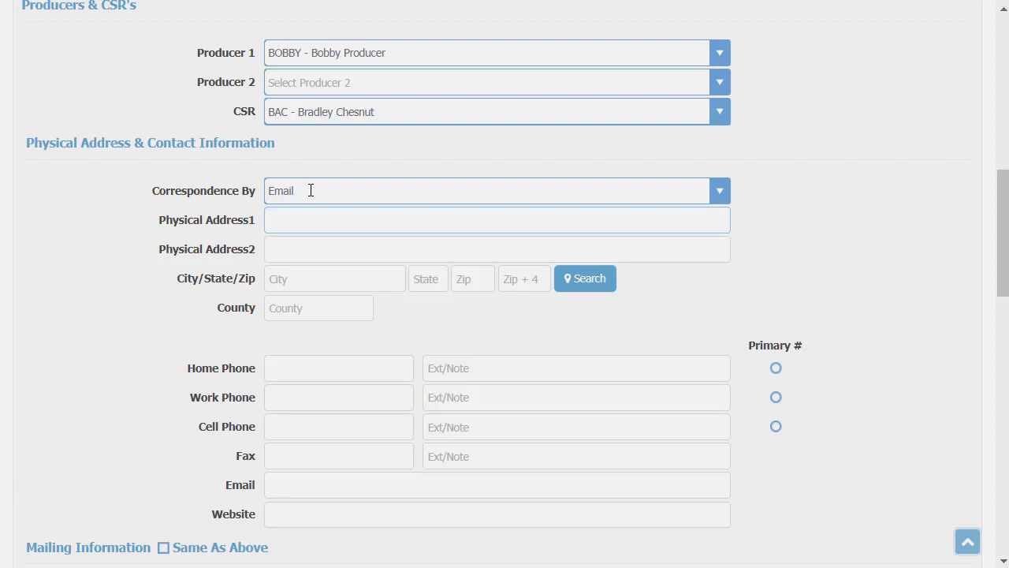
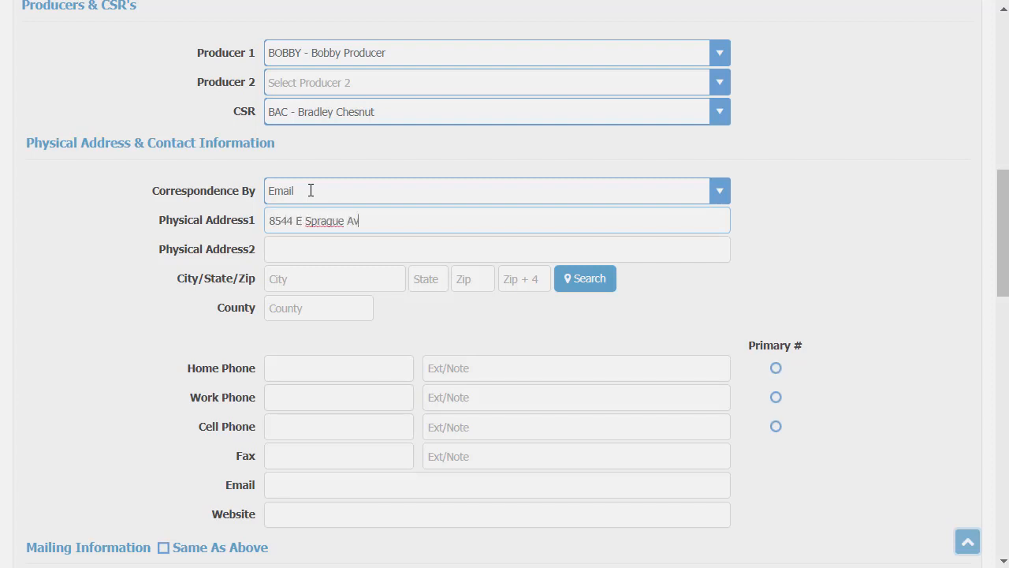
key("Tab")
key("Tab")
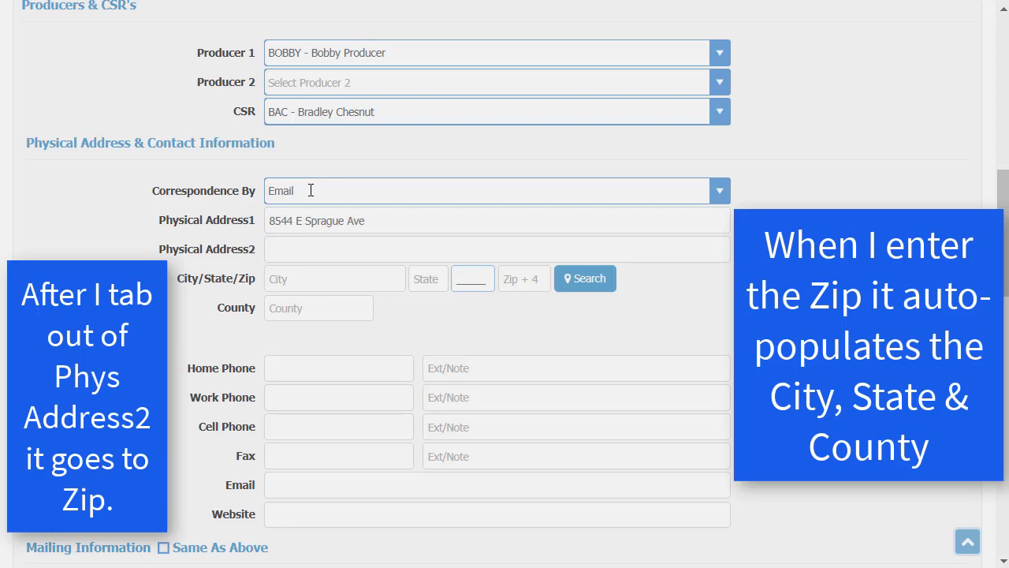
type("99206")
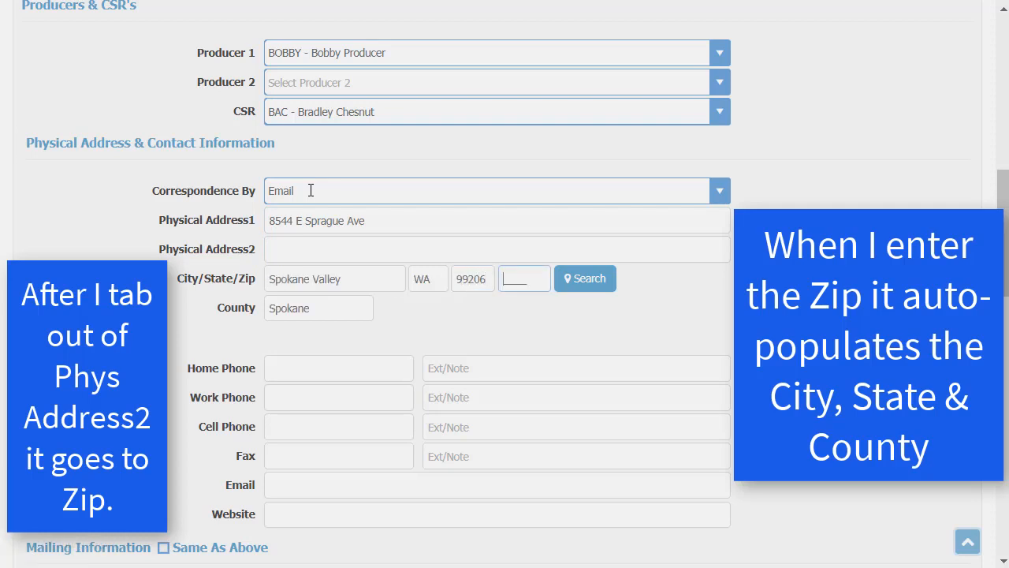
key("Tab")
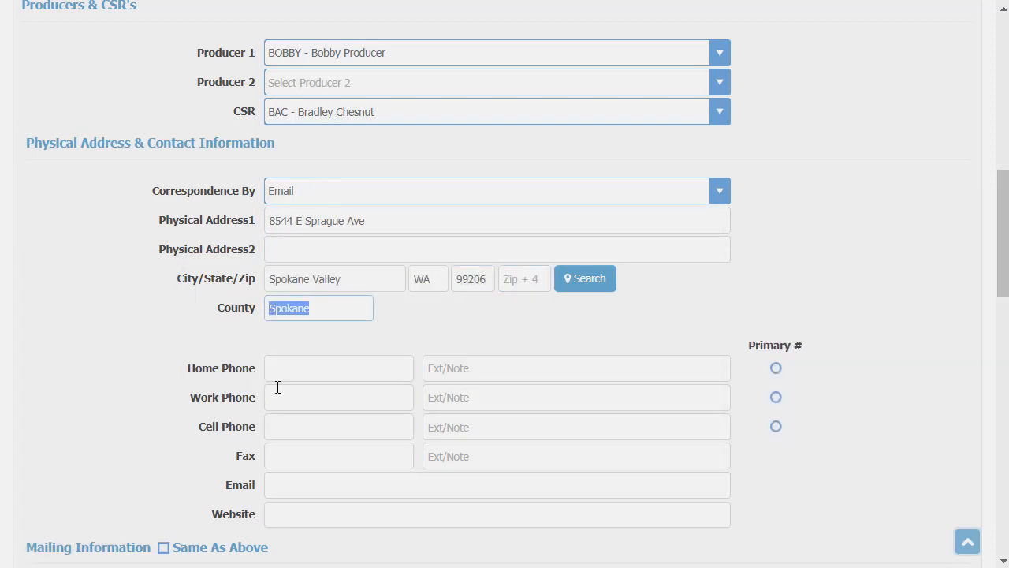
Enter the work phone as primary, the fax number and the company e-mail address.
left_click(278, 387)
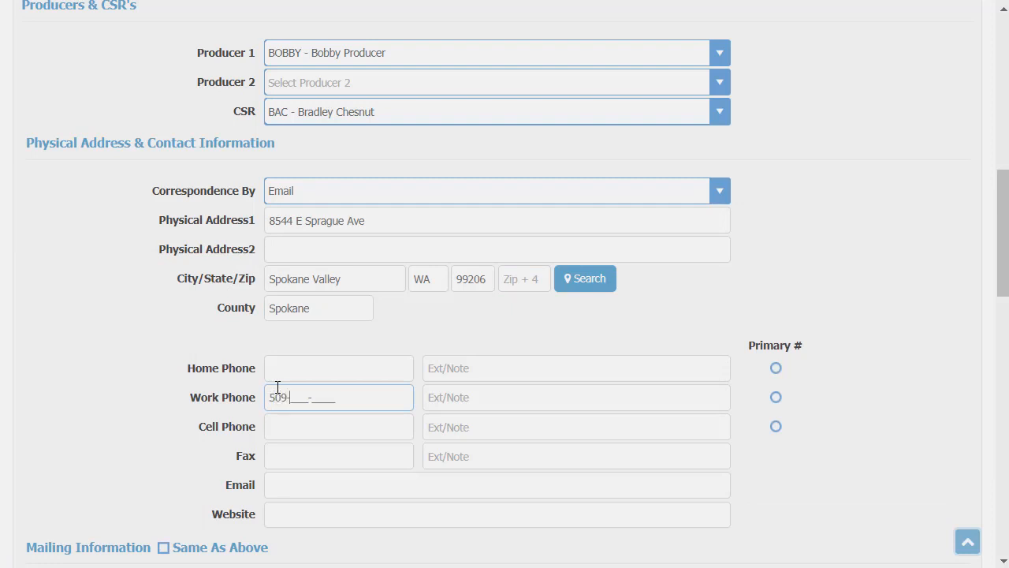
key("Tab")
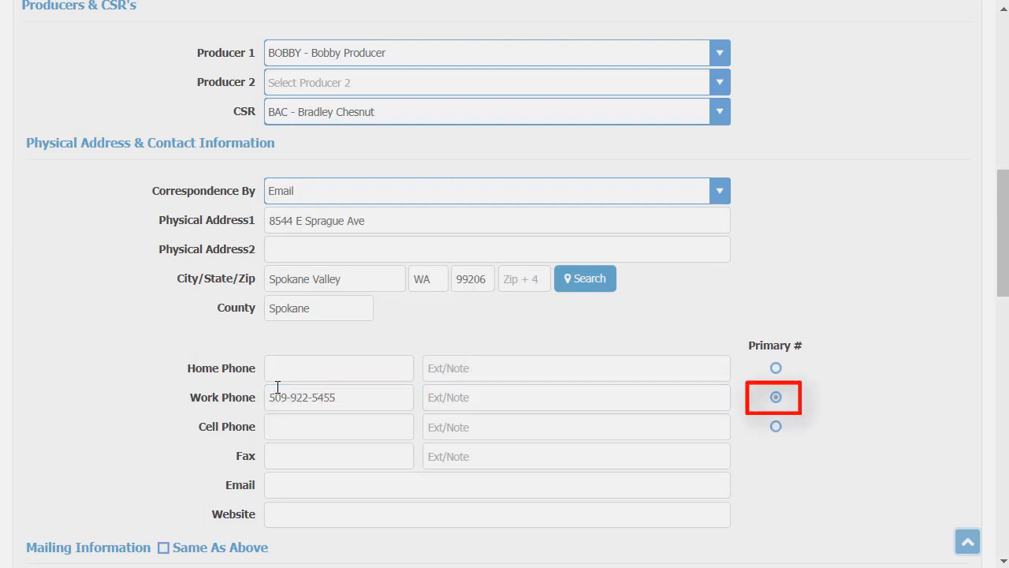
key("Tab")
key("Tab")
key("Tab")
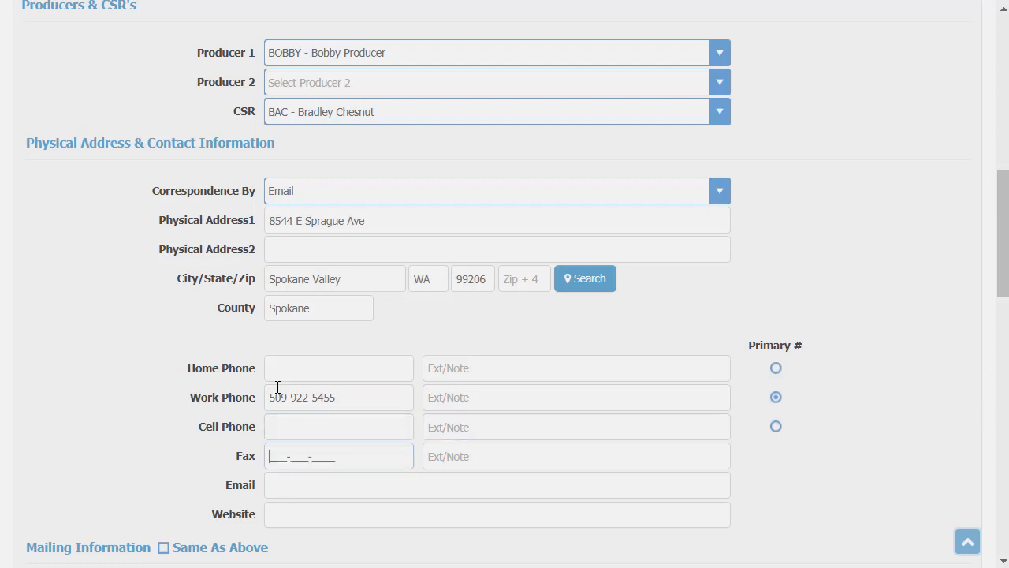
left_click(292, 490)
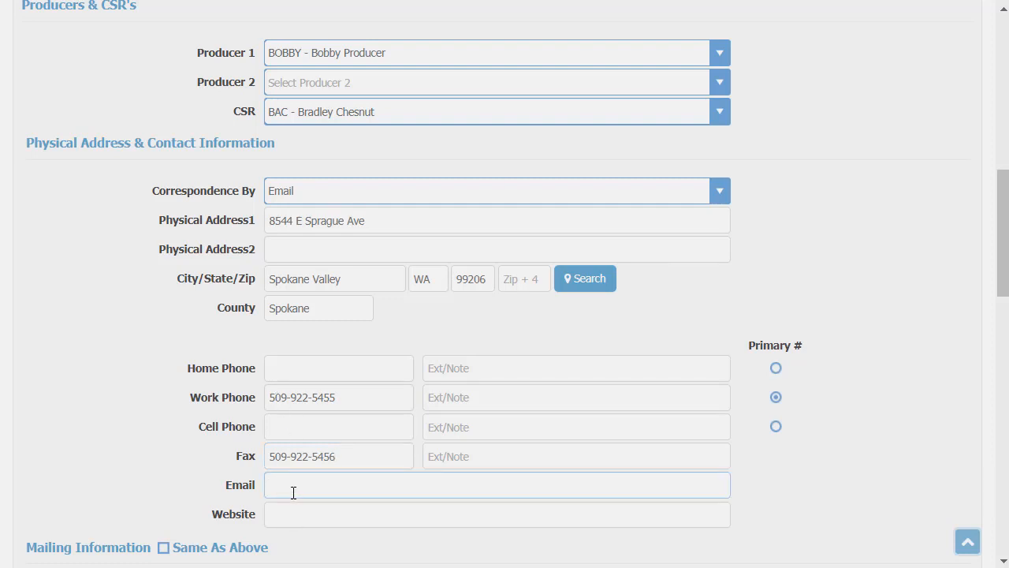
key("Tab")
key("Tab")
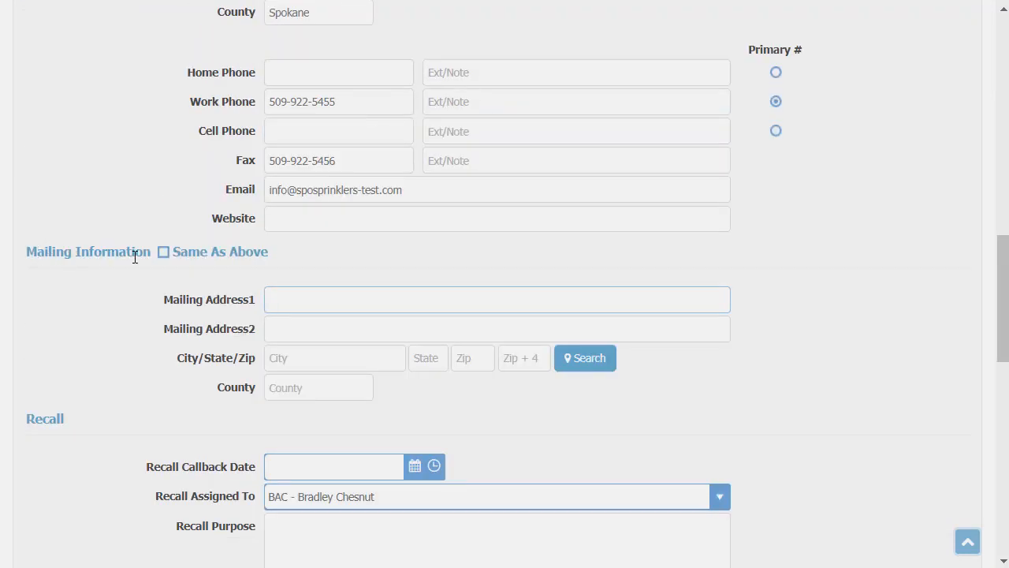
Leave Same As Above unticked and enter a separate PO box mailing address and ZIP.
left_click(164, 257)
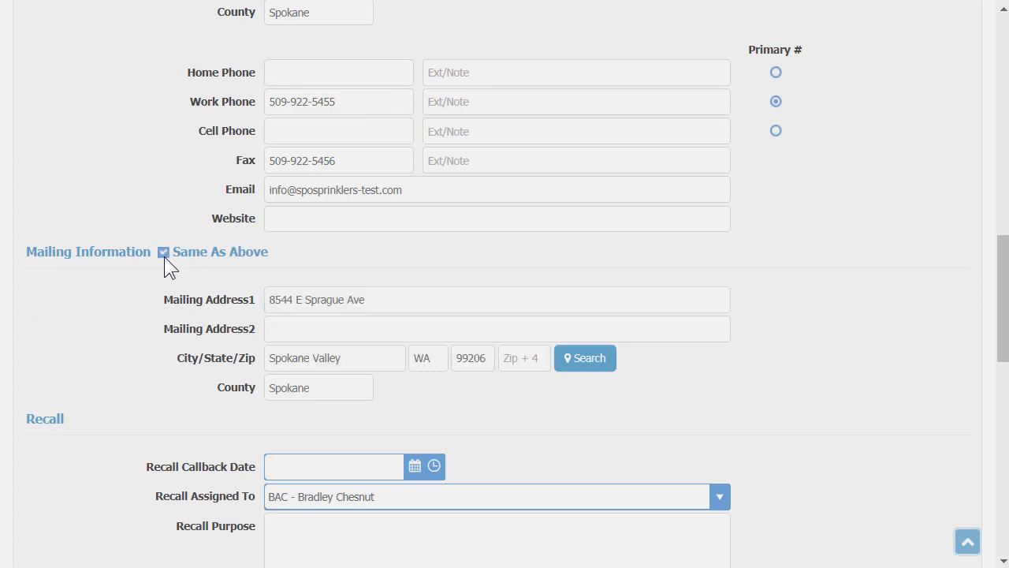
left_click(164, 256)
left_click(344, 308)
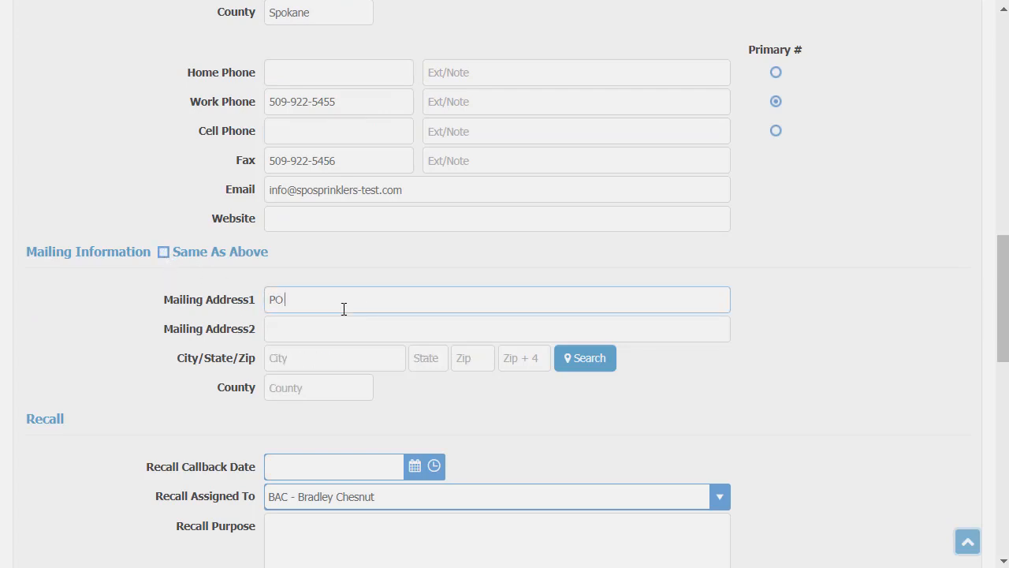
key("Tab")
key("Tab")
key("Tab")
key("Tab")
type("9")
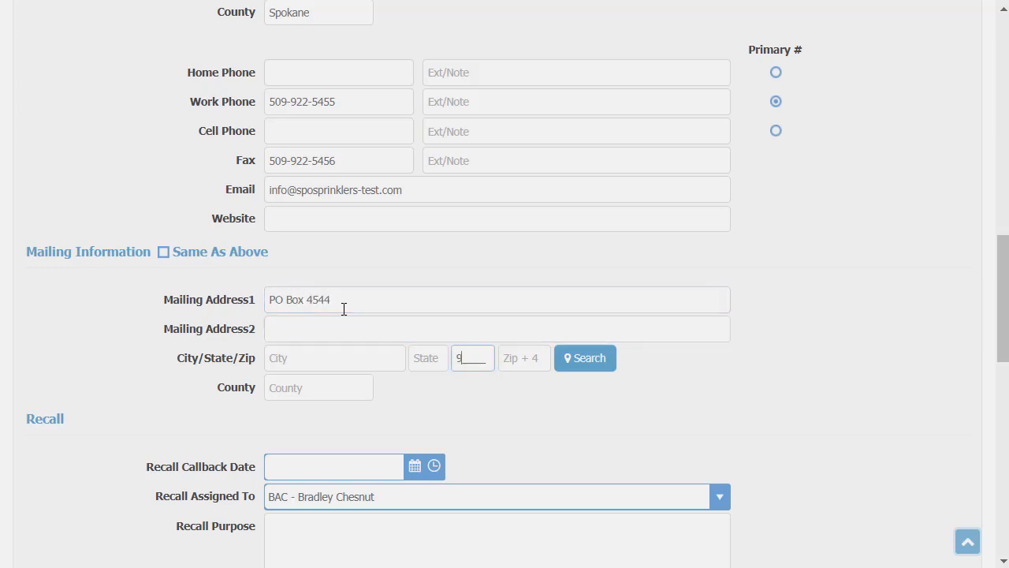
type("9213")
key("Tab")
Leave ZIP+4 blank and check the auto-filled city, state and county.
left_click(299, 331)
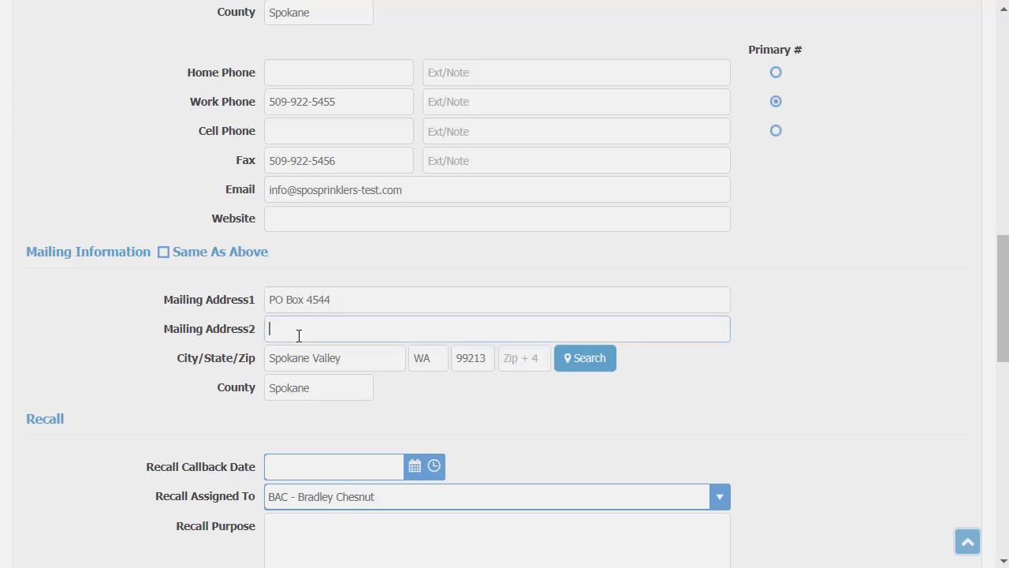
double_click(474, 359)
scroll(300, 265, "up", 5)
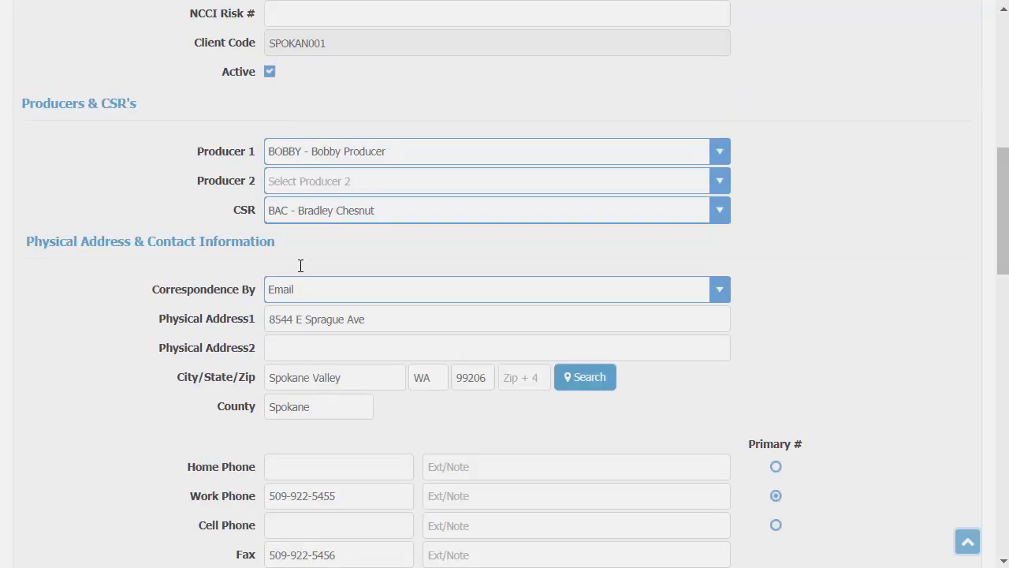
scroll(401, 374, "down", 9)
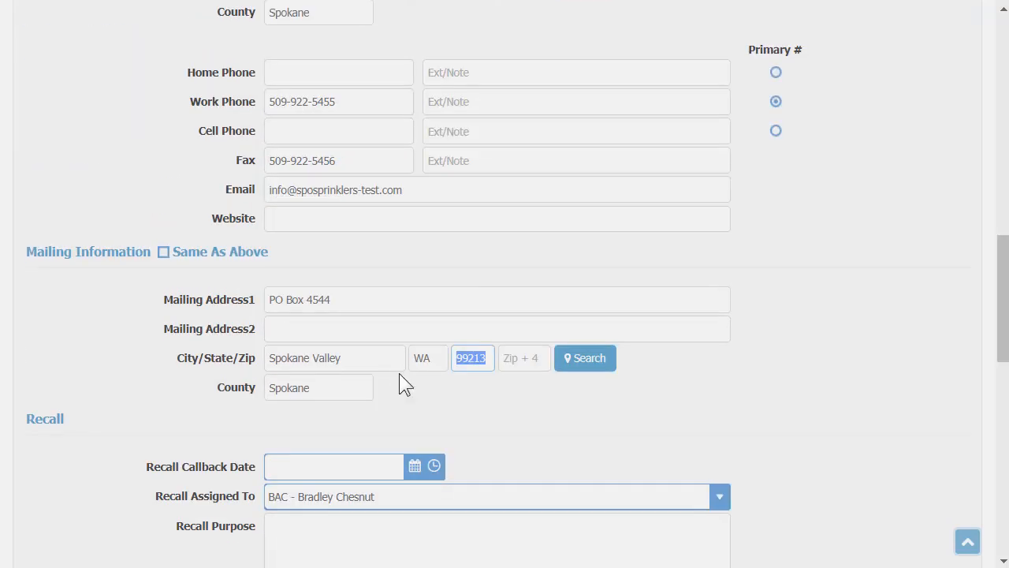
scroll(399, 364, "down", 7)
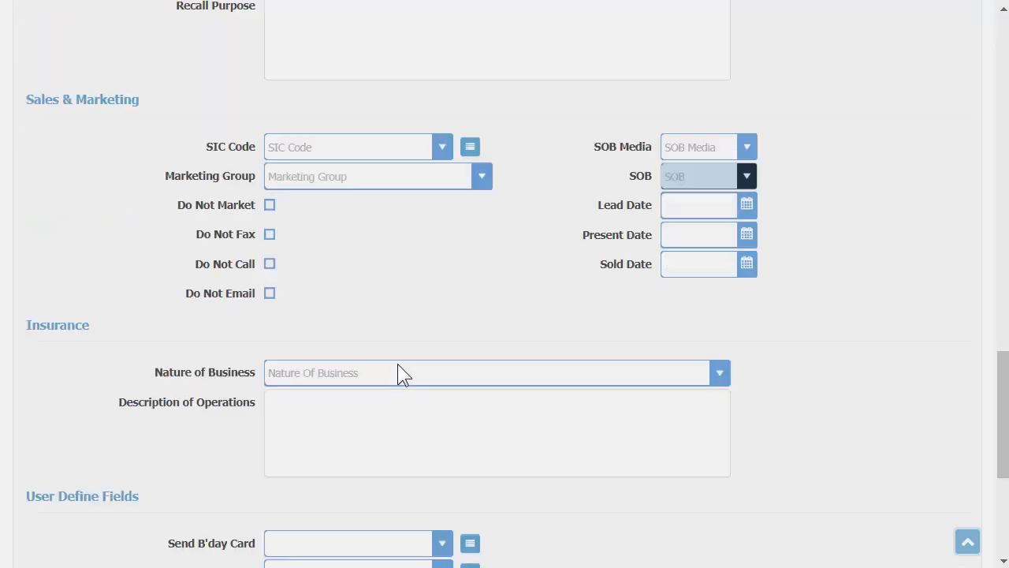
scroll(473, 394, "up", 7)
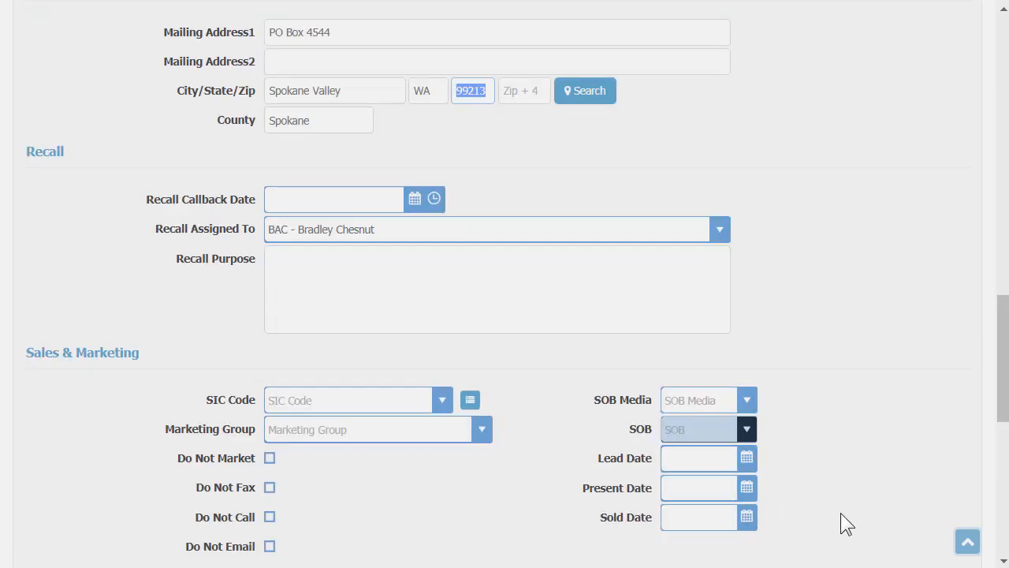
left_click(966, 541)
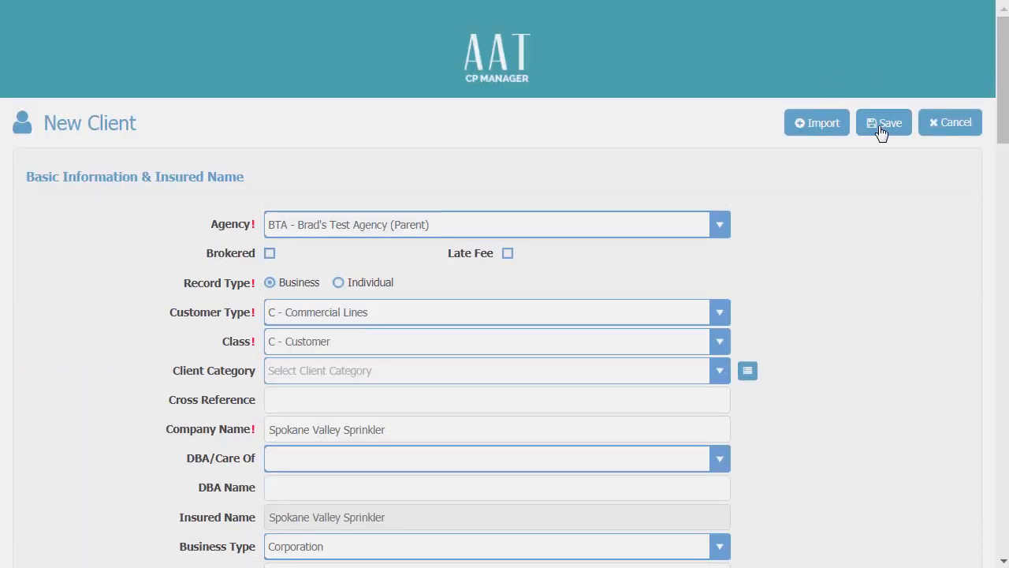
Save the client and start a new policy described as PKG.
left_click(881, 129)
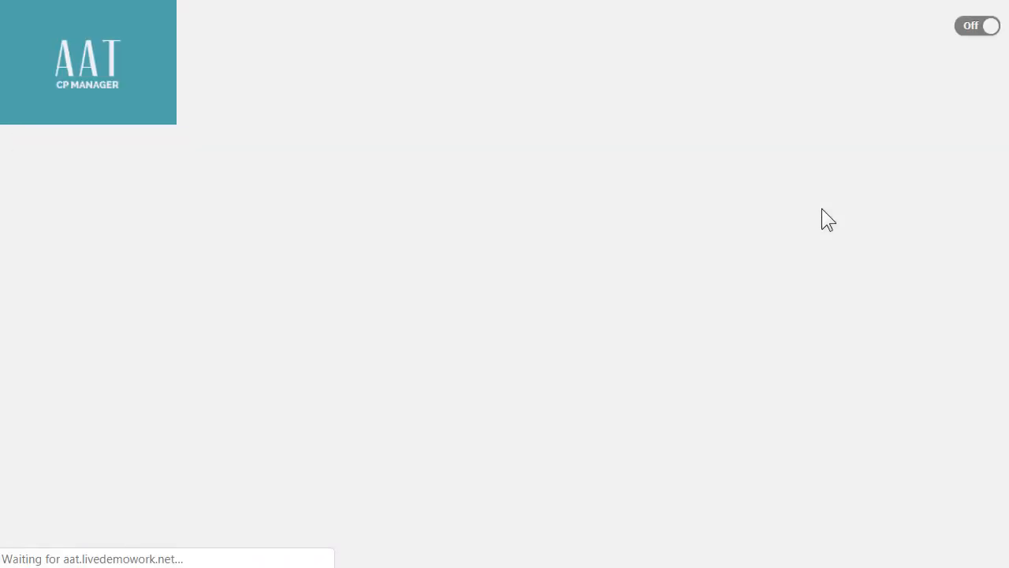
scroll(535, 230, "down", 4)
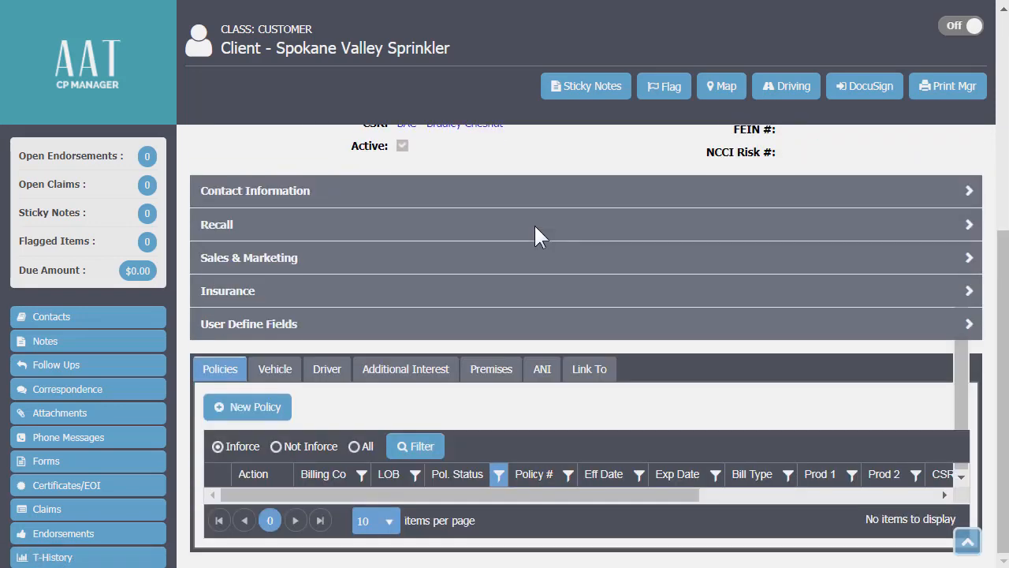
left_click(239, 410)
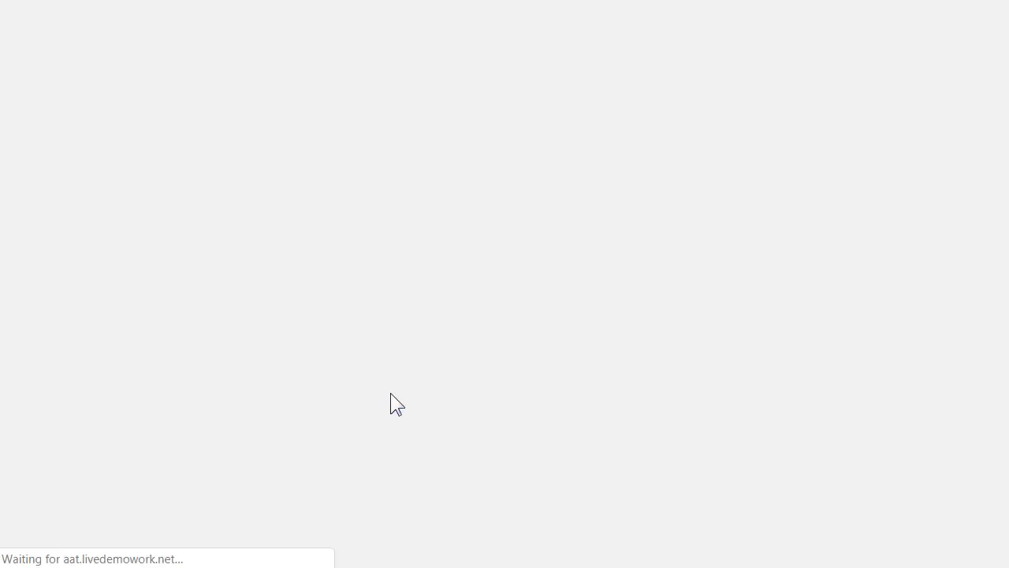
type("F")
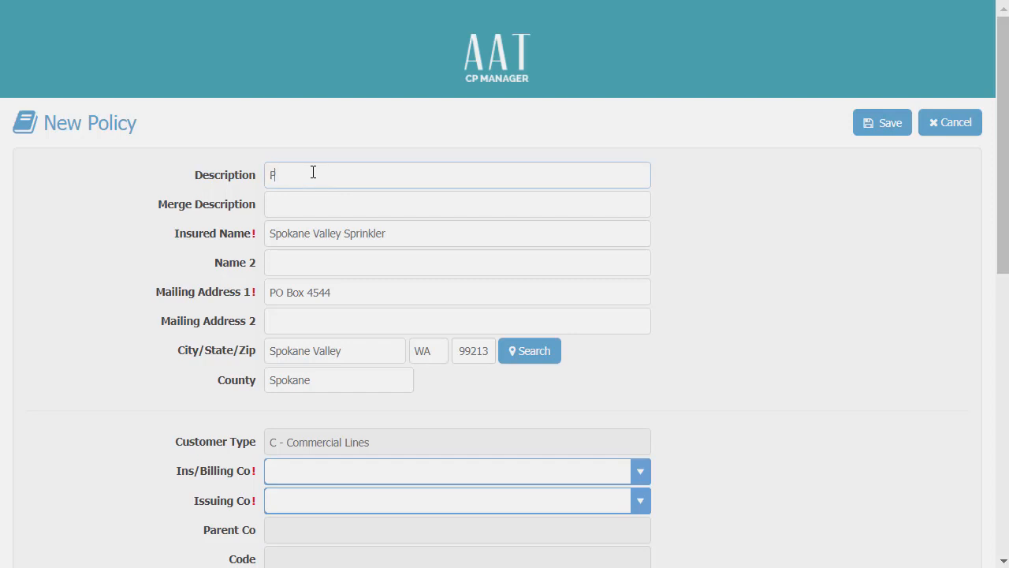
type("KG")
key("Tab")
key("Tab")
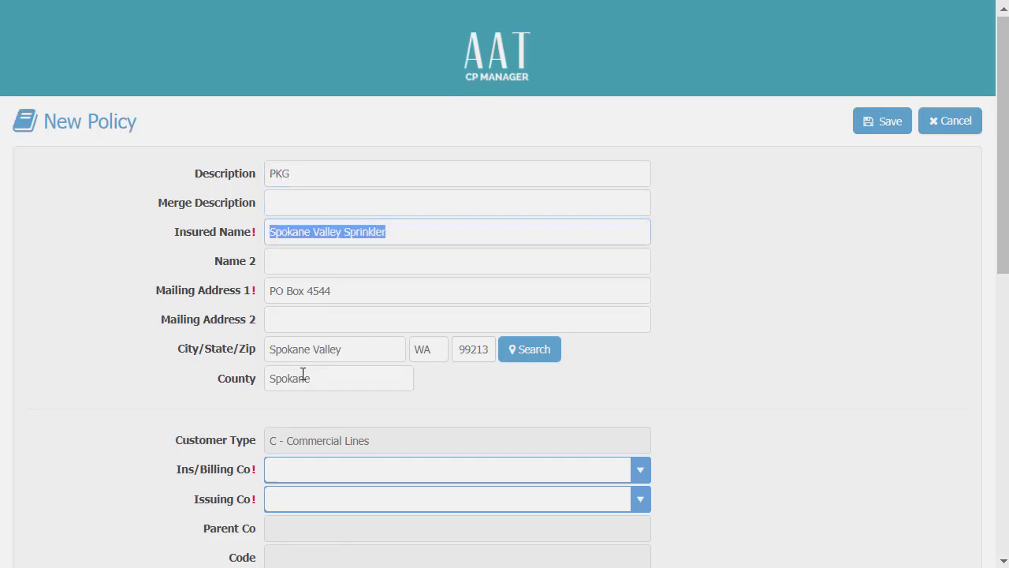
Set Safeco as both the Ins/Billing company and the Issuing company.
scroll(305, 299, "down", 4)
left_click(302, 183)
type("sa")
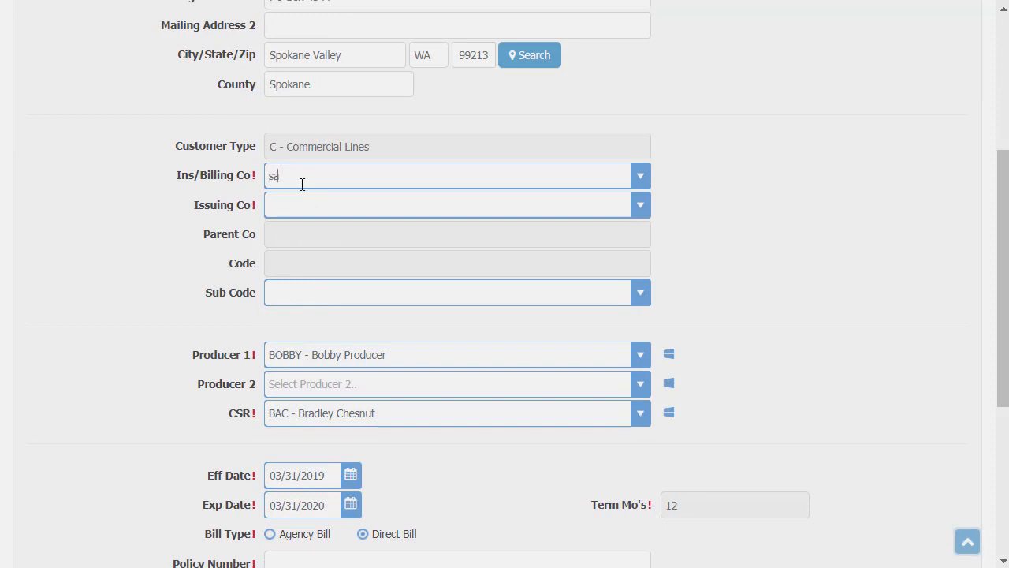
type("f")
key("Tab")
type("saf")
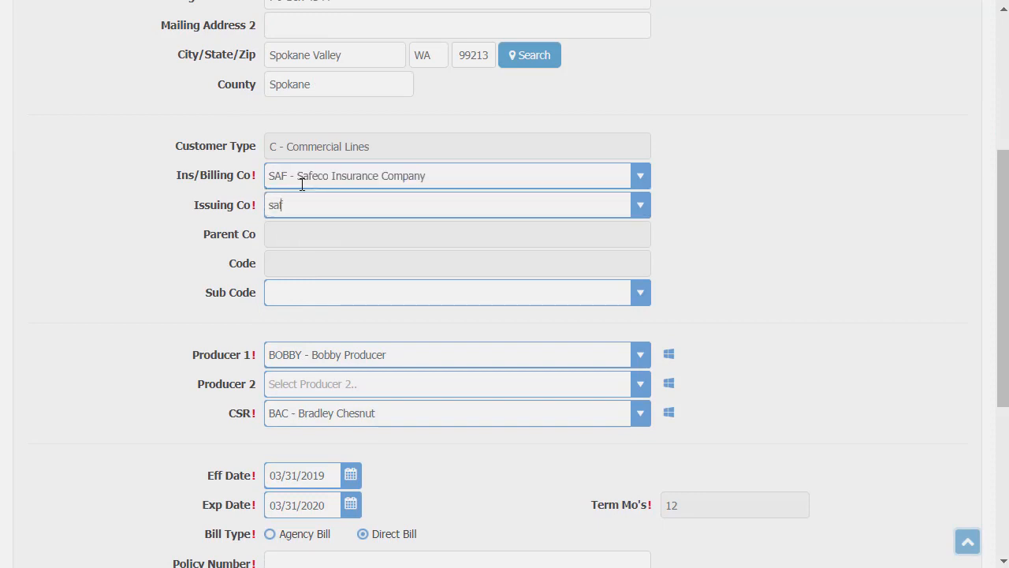
key("Tab")
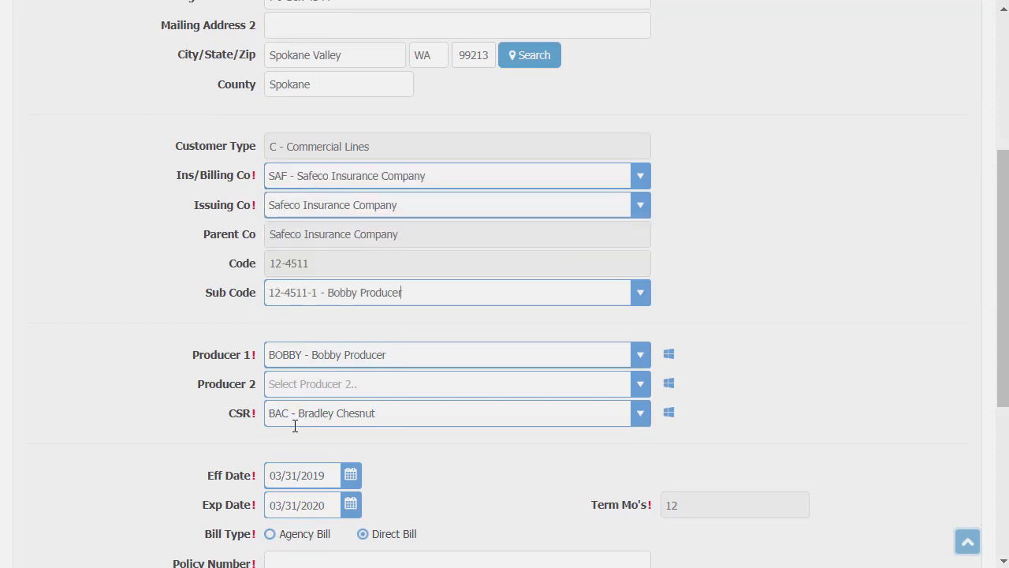
Set effective date 03/01/2019, policy number TBD and status New.
scroll(295, 425, "down", 4)
left_click(350, 180)
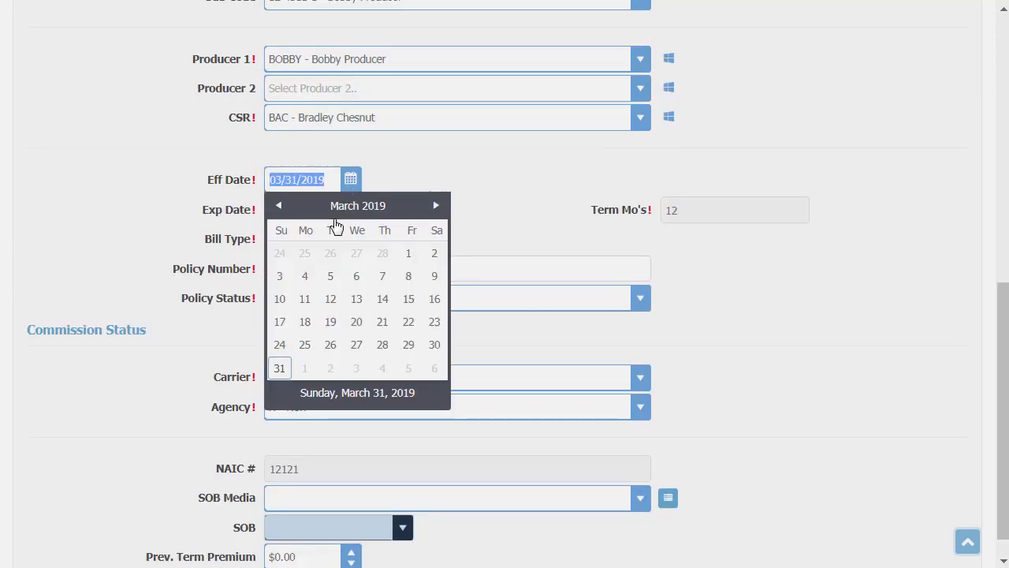
left_click(409, 255)
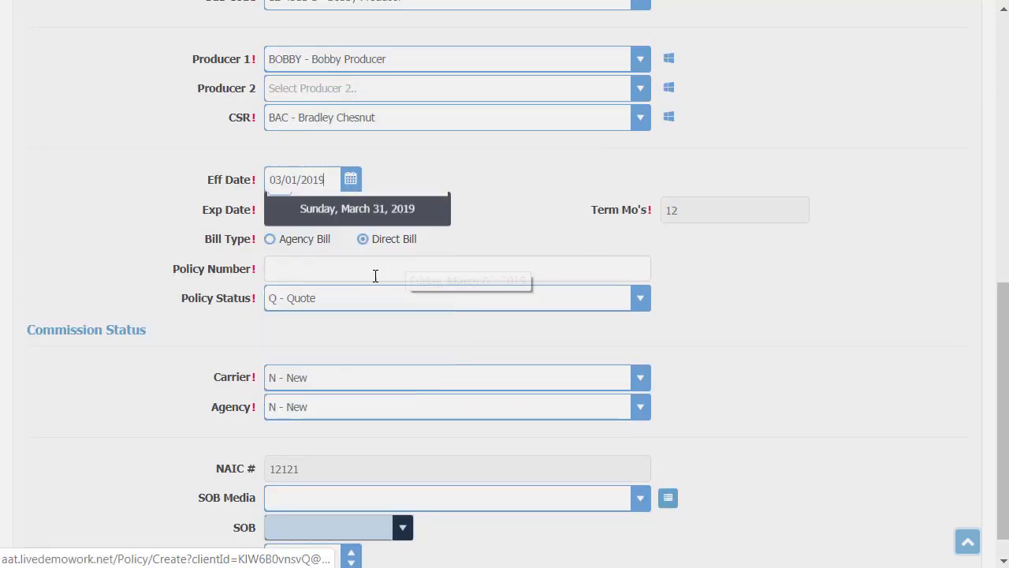
left_click(303, 269)
type("T")
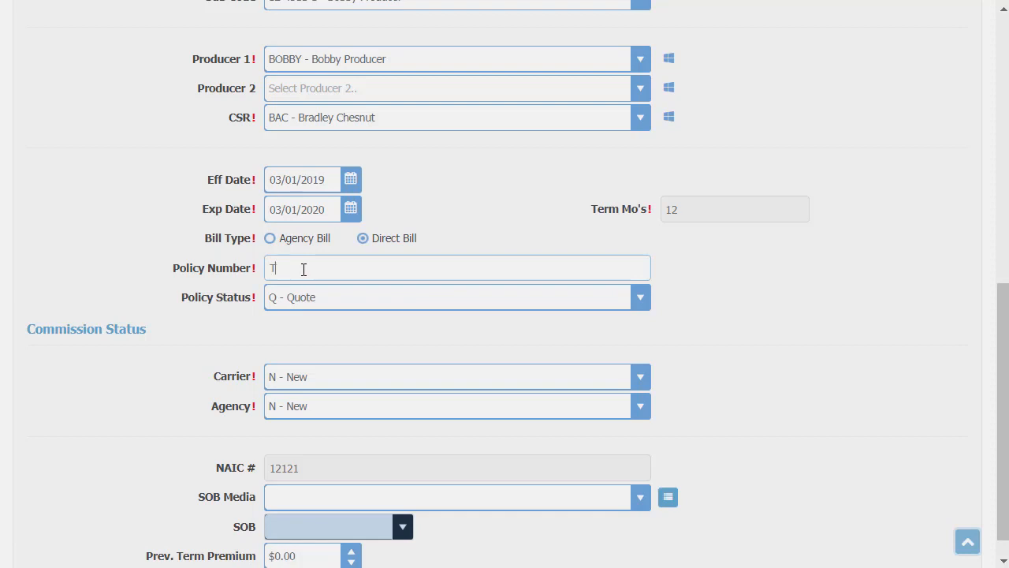
type("BD")
key("Tab")
type("N")
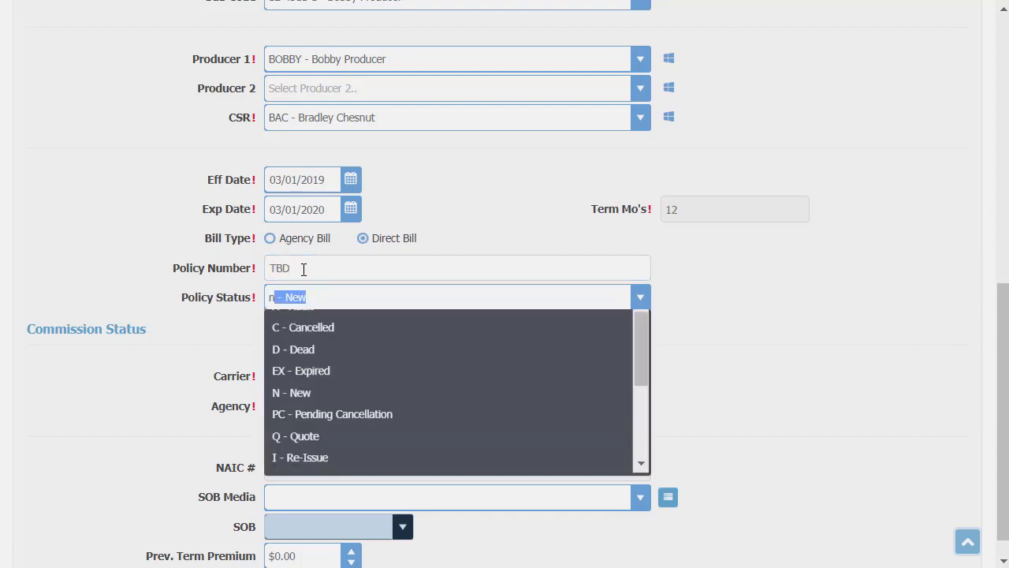
key("Tab")
Save the new Safeco PKG policy.
scroll(303, 270, "down", 2)
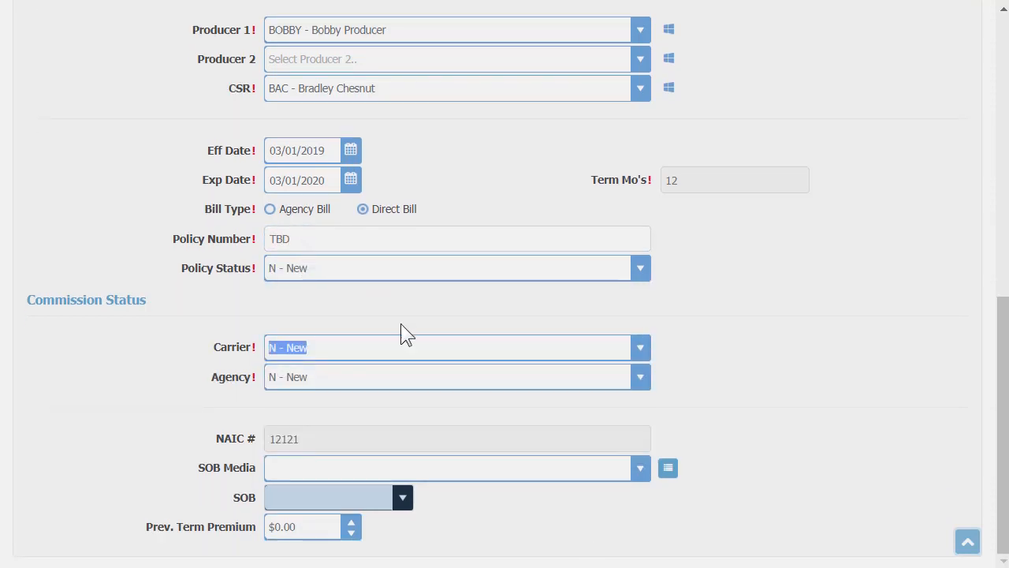
left_click(938, 543)
left_click(967, 541)
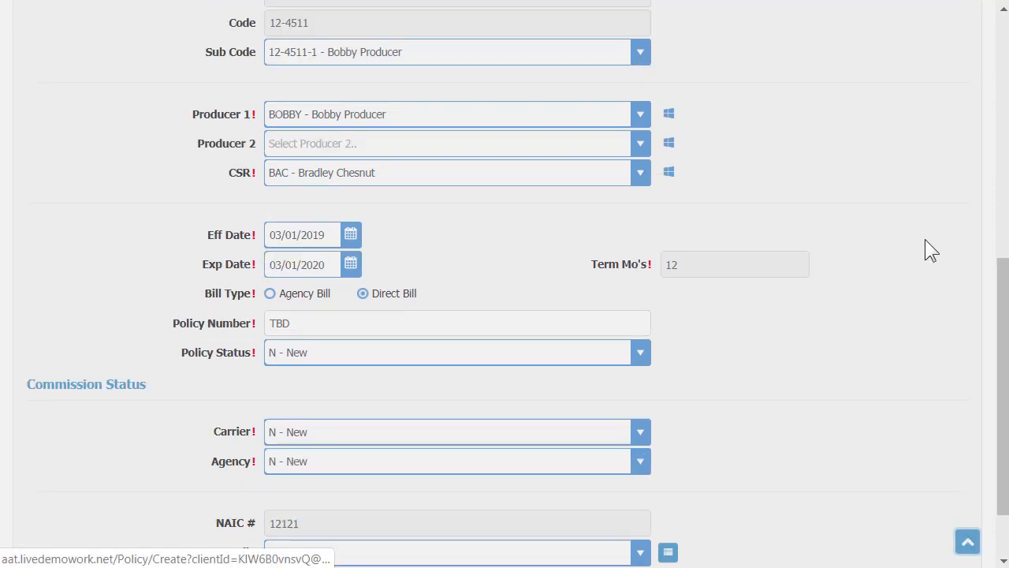
left_click(888, 122)
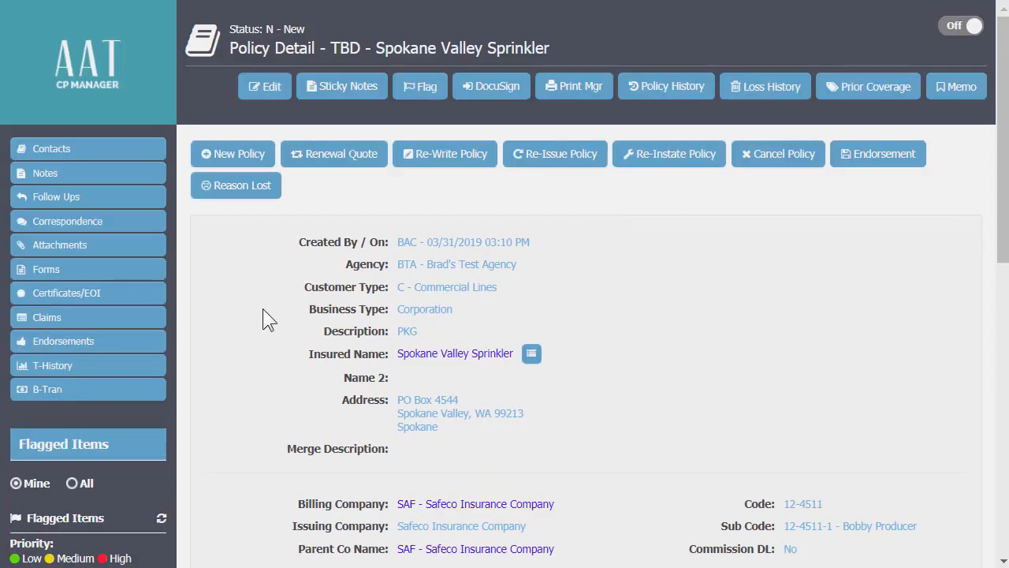
Add a CGL section in Washington with Commercial General Liability as line of business.
scroll(258, 310, "down", 10)
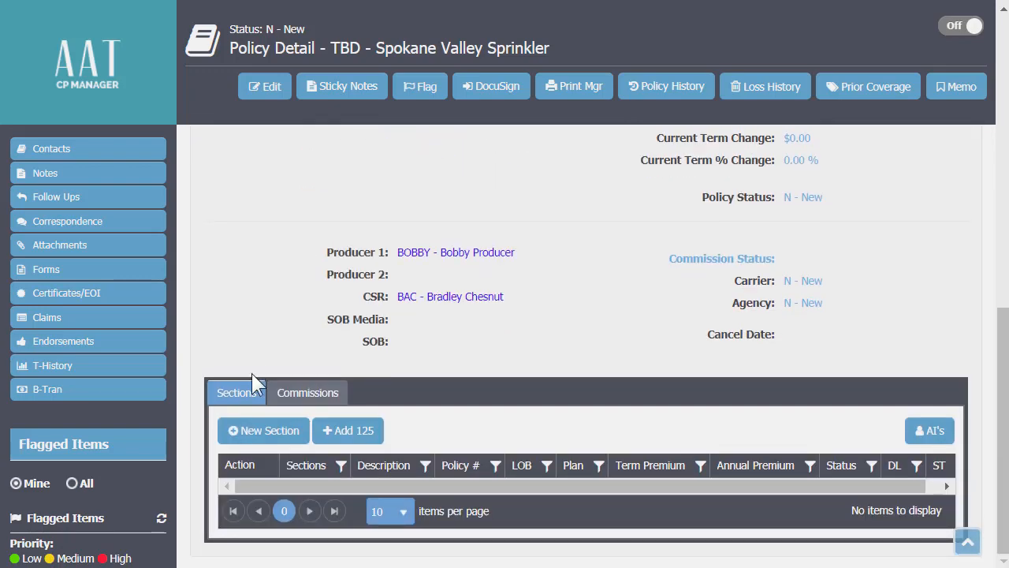
left_click(254, 438)
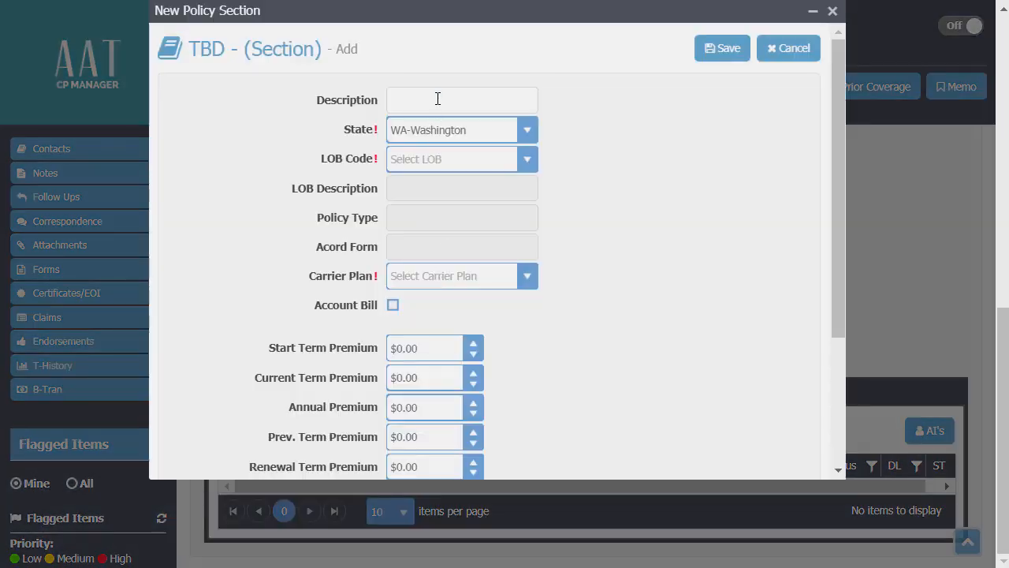
left_click(437, 99)
type("CGL")
key("Tab")
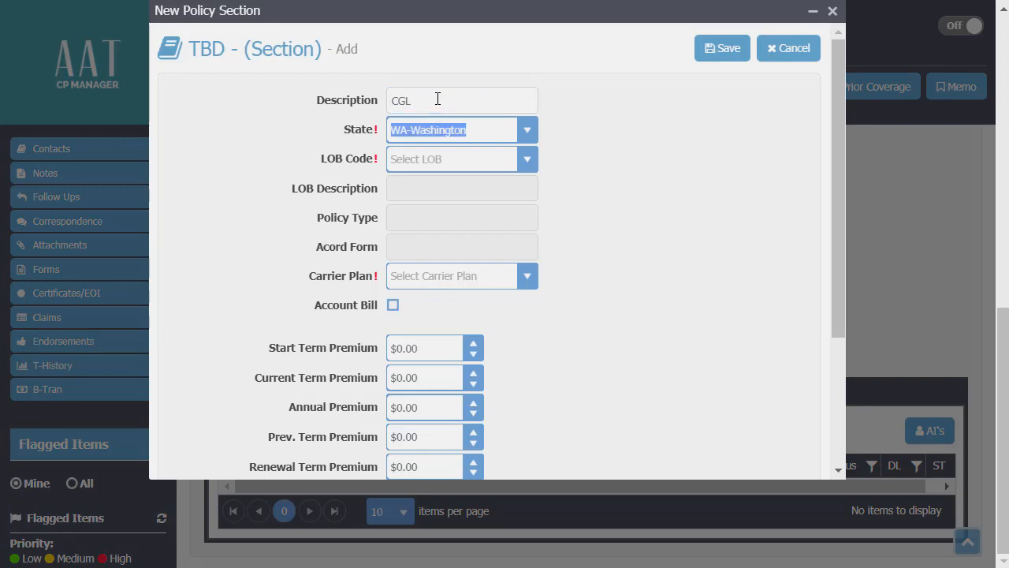
key("Tab")
type("c")
key("Tab")
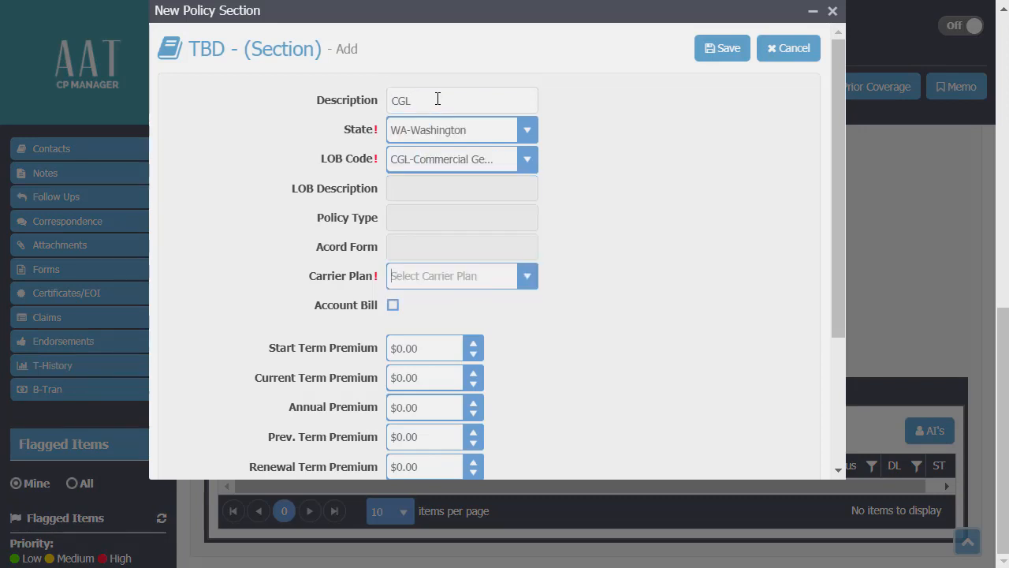
Enter a $1,000 start term premium, save the section and build its commissions.
left_click(426, 346)
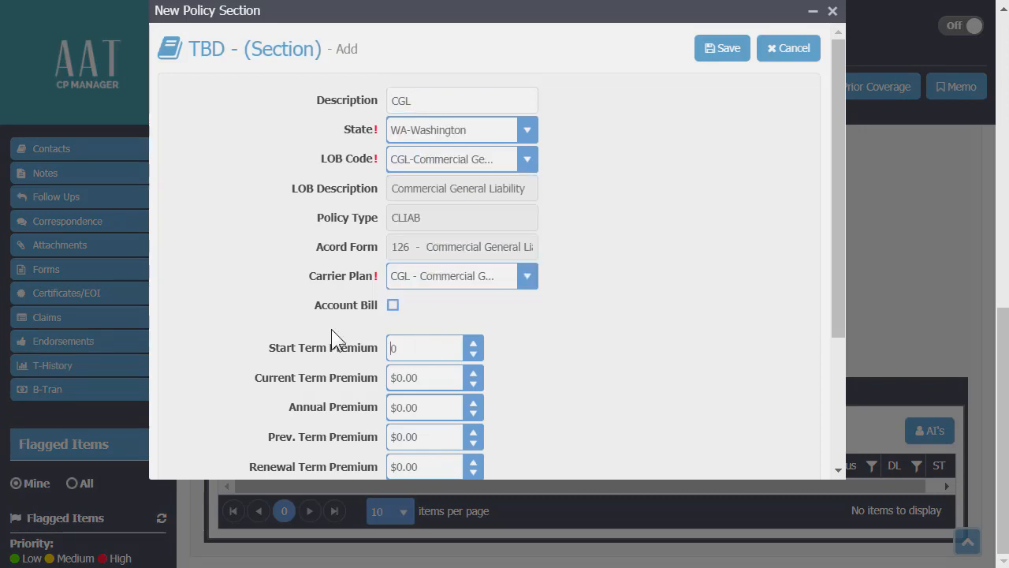
type("1000")
key("Tab")
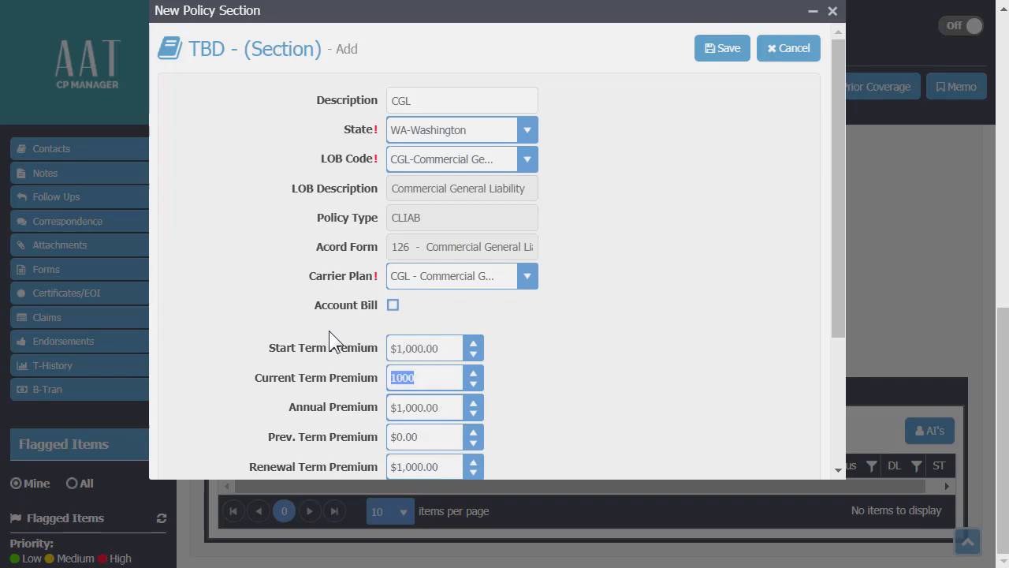
left_click(725, 44)
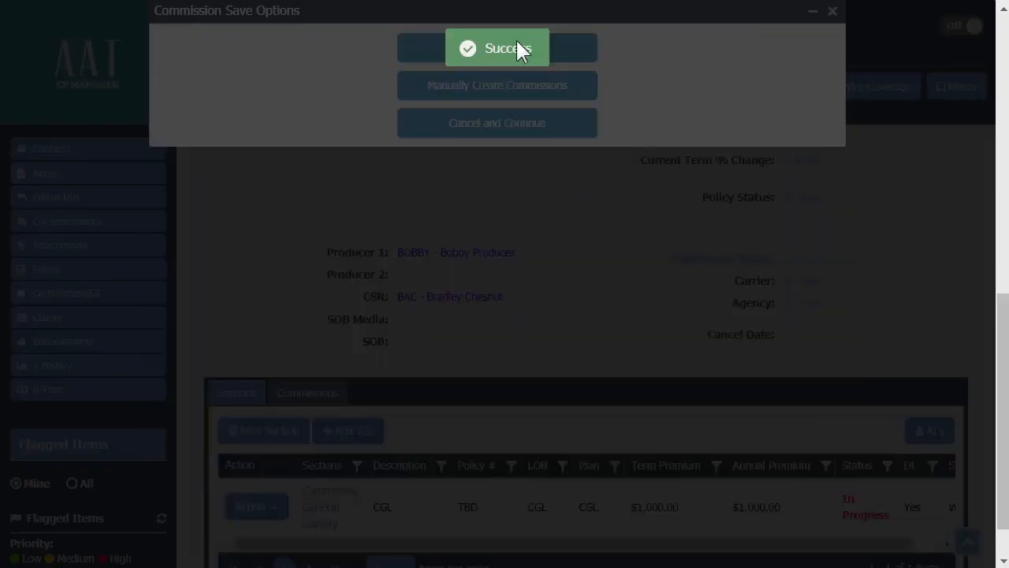
left_click(511, 48)
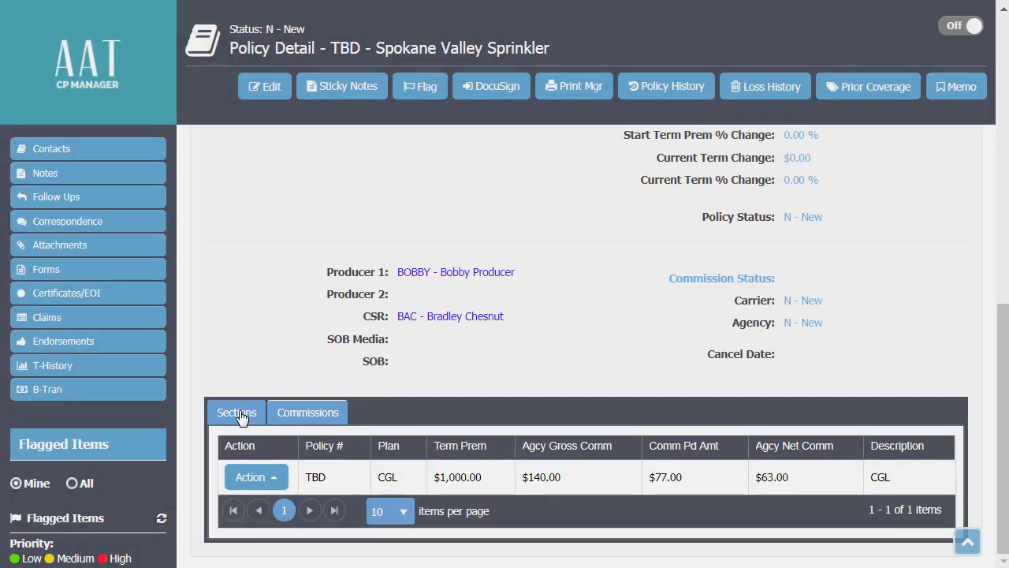
left_click(238, 411)
Add a Prop section with Commercial Property line of business and 2,500 start term premium.
left_click(268, 438)
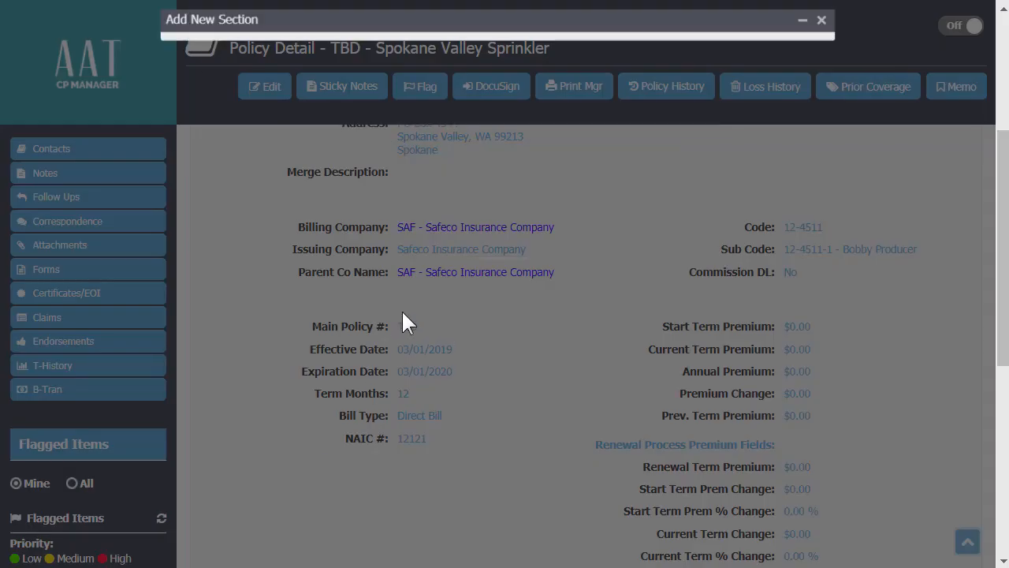
type("P")
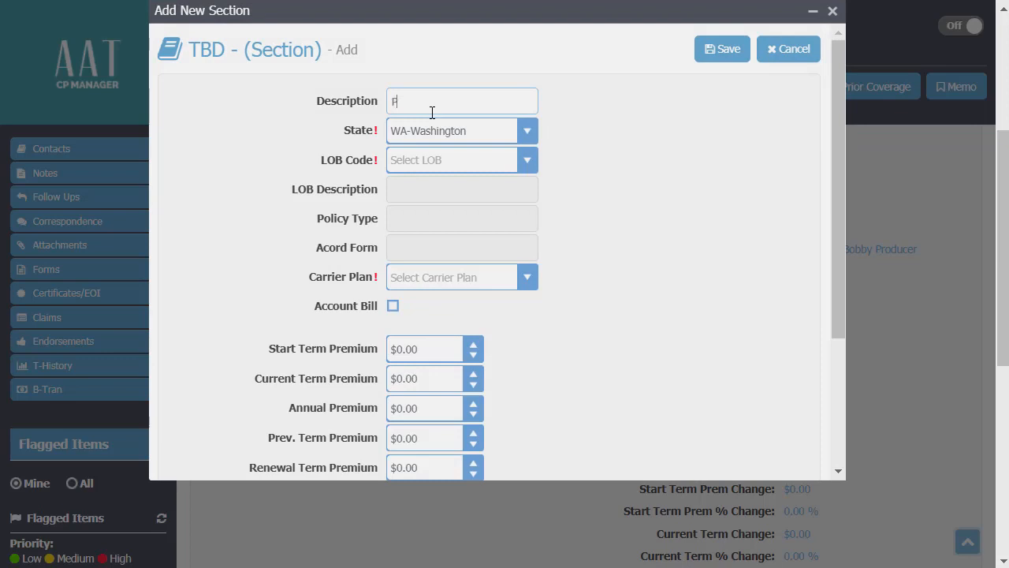
type("rop")
key("Tab")
key("Tab")
type("prop-")
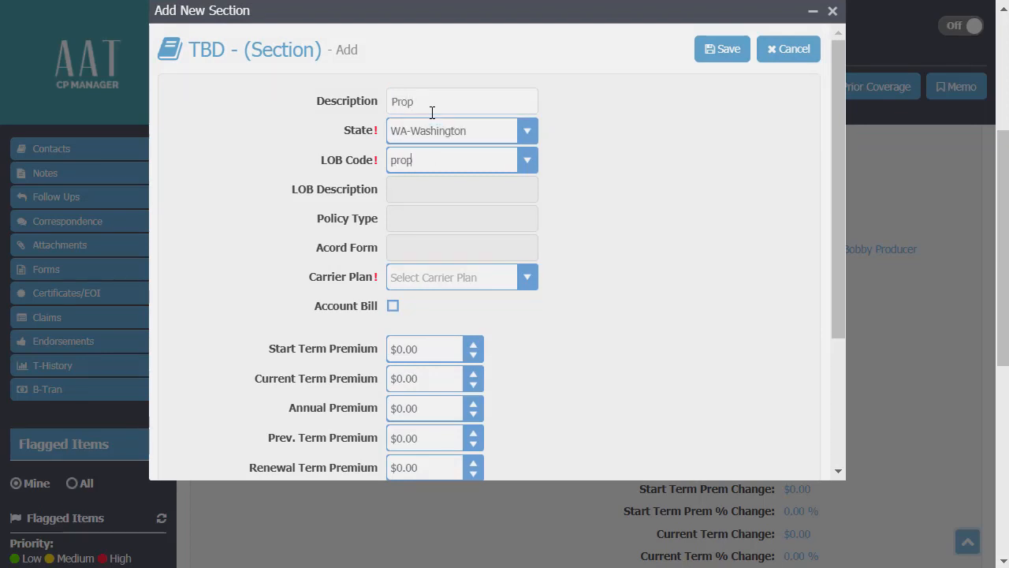
key("Tab")
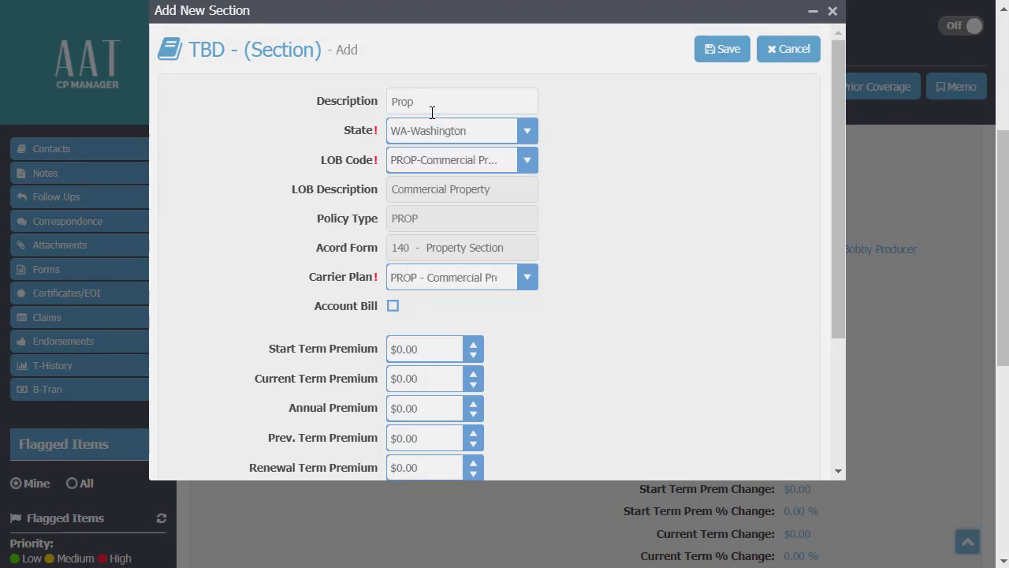
left_click(403, 341)
type("2,500")
key("Tab")
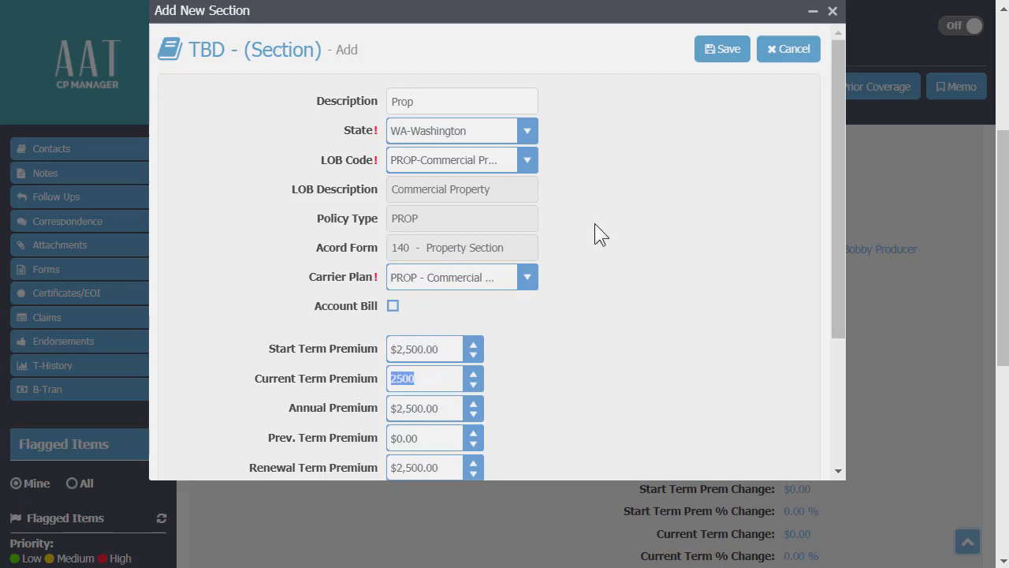
Save the Prop section, build its commissions, and open the CGL section's form.
left_click(725, 60)
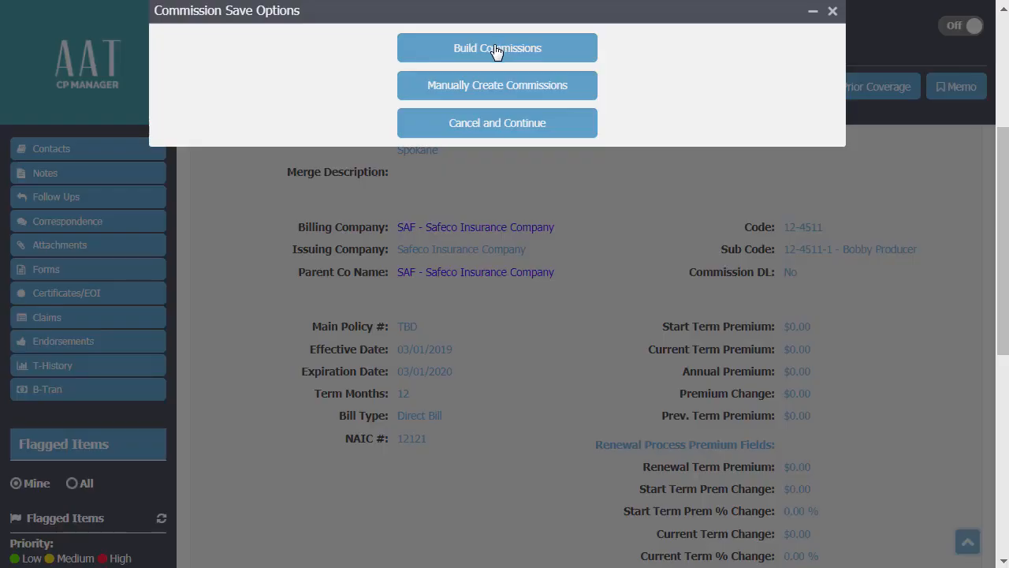
left_click(493, 47)
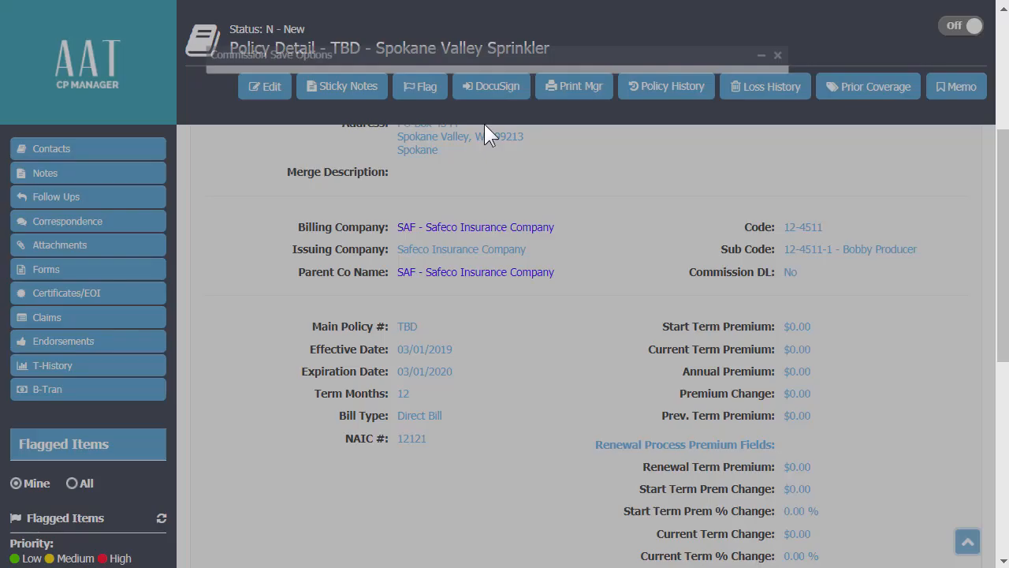
scroll(476, 238, "down", 5)
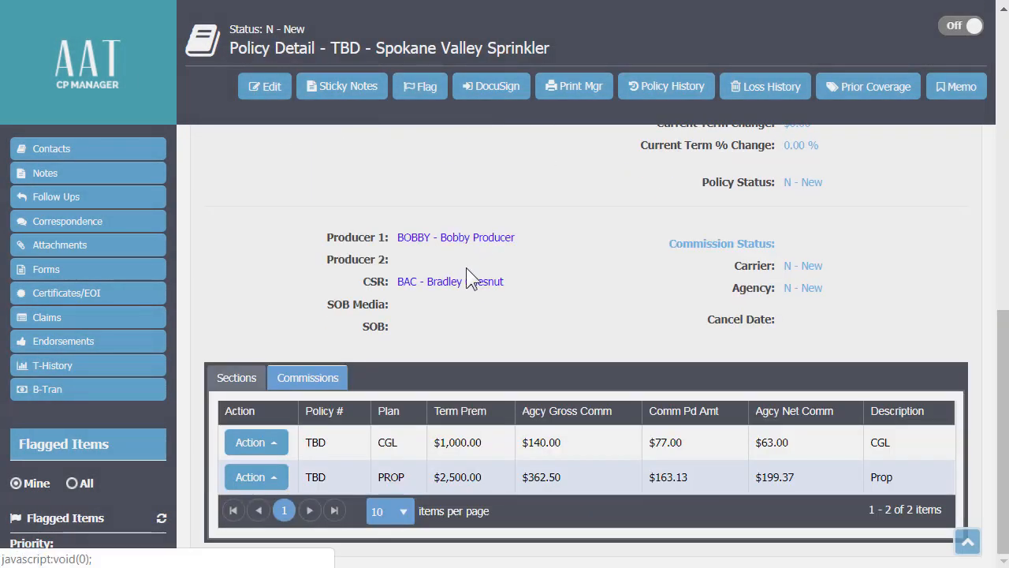
left_click(232, 379)
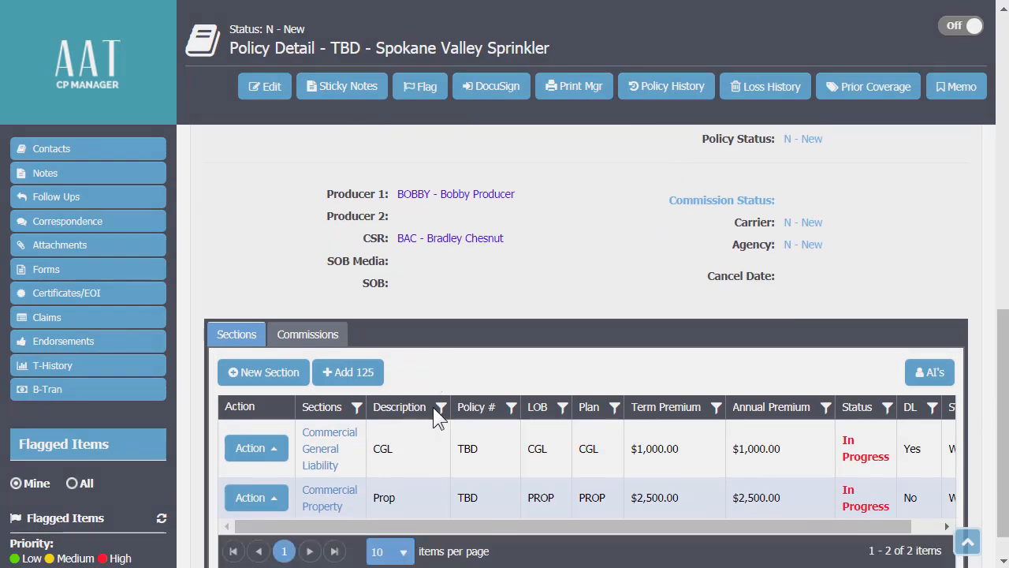
scroll(453, 408, "down", 1)
left_click(470, 409)
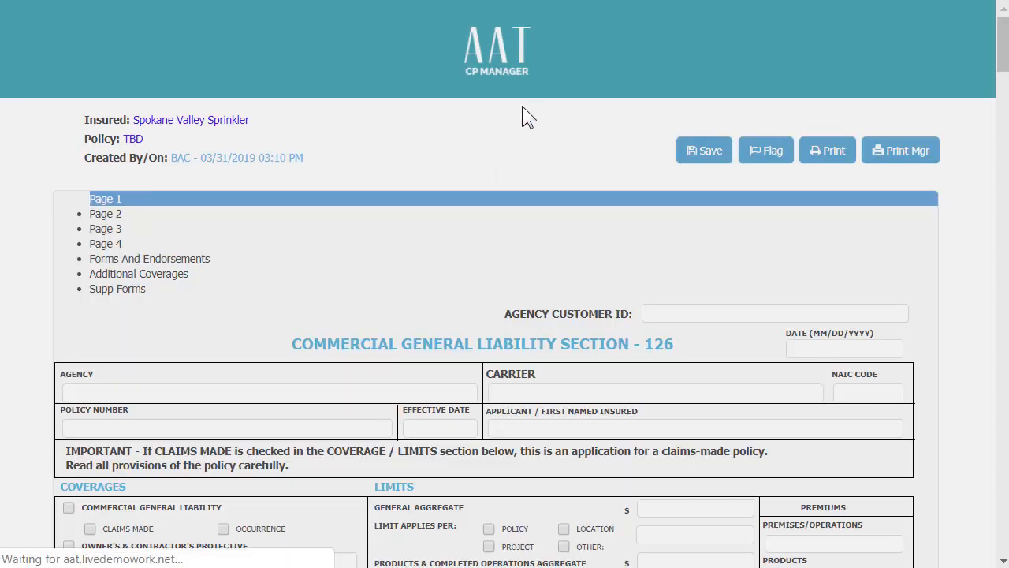
Look through the ACORD 126 form, then open the Commercial Property section's form.
scroll(410, 253, "down", 1)
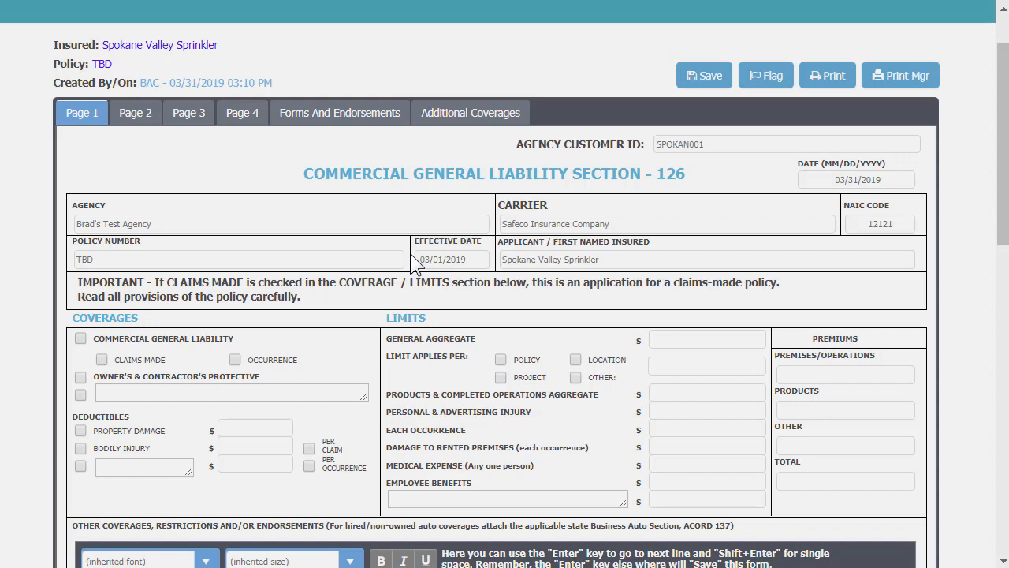
scroll(417, 263, "down", 1)
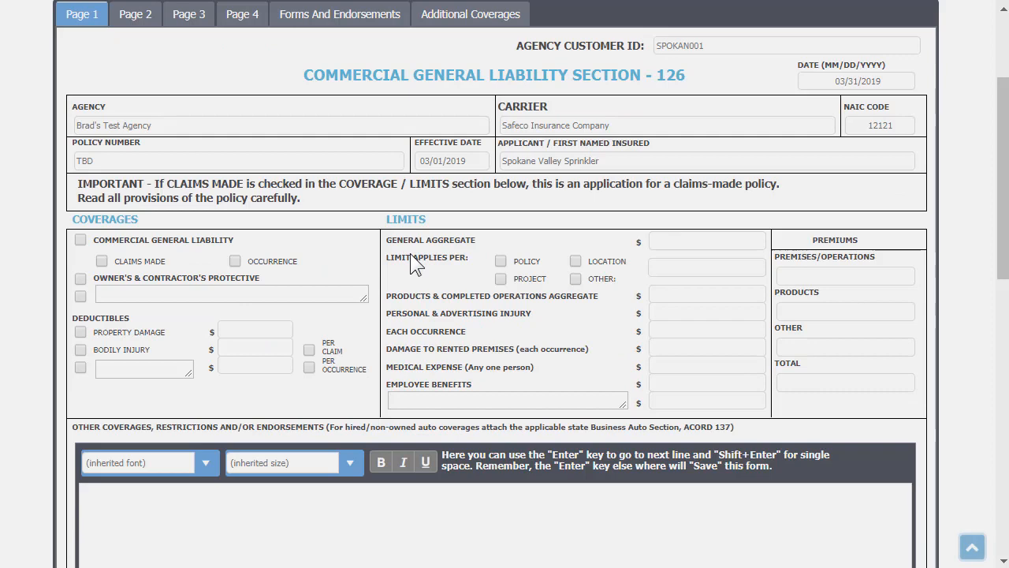
scroll(416, 263, "down", 5)
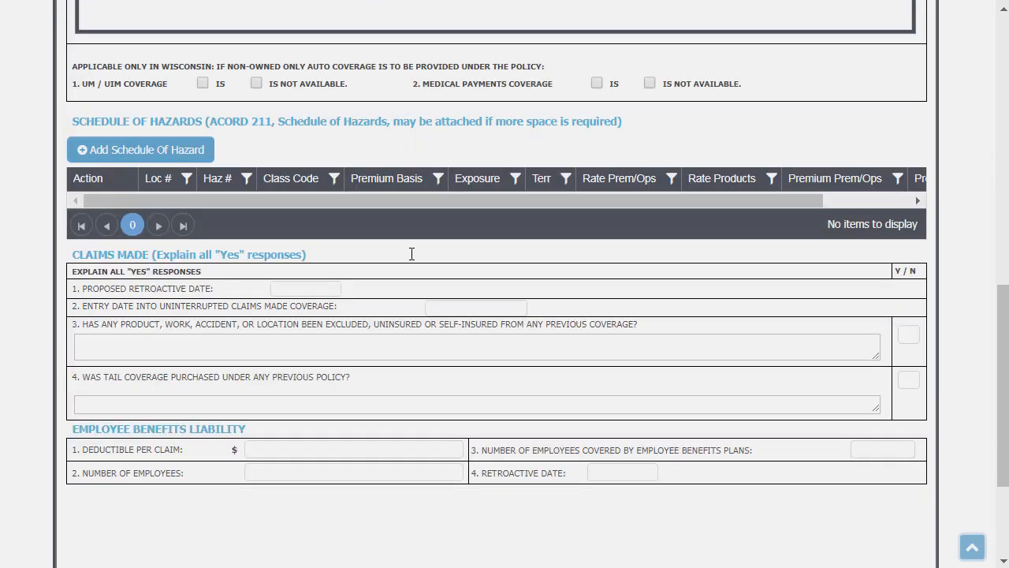
scroll(410, 253, "up", 6)
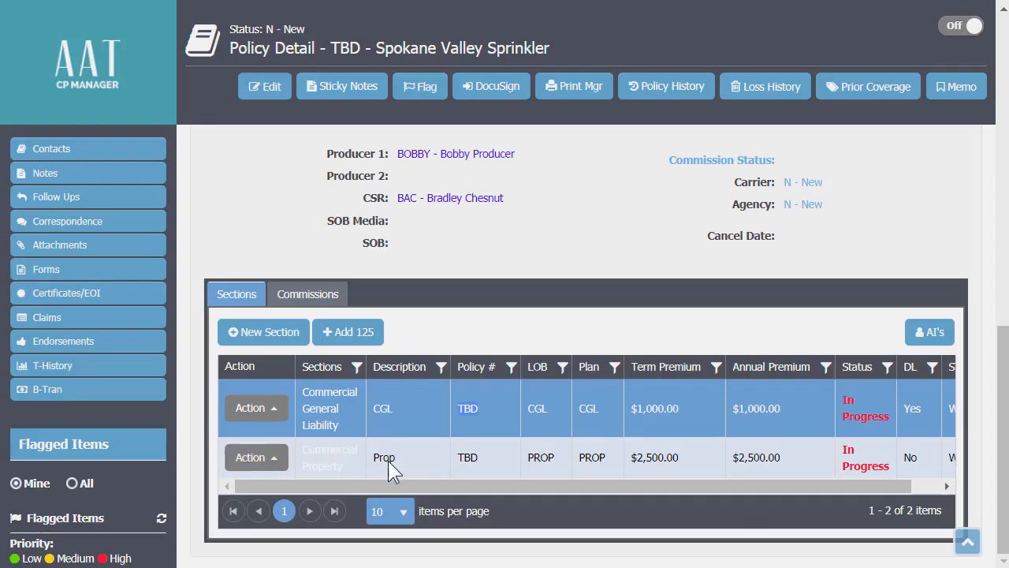
double_click(383, 459)
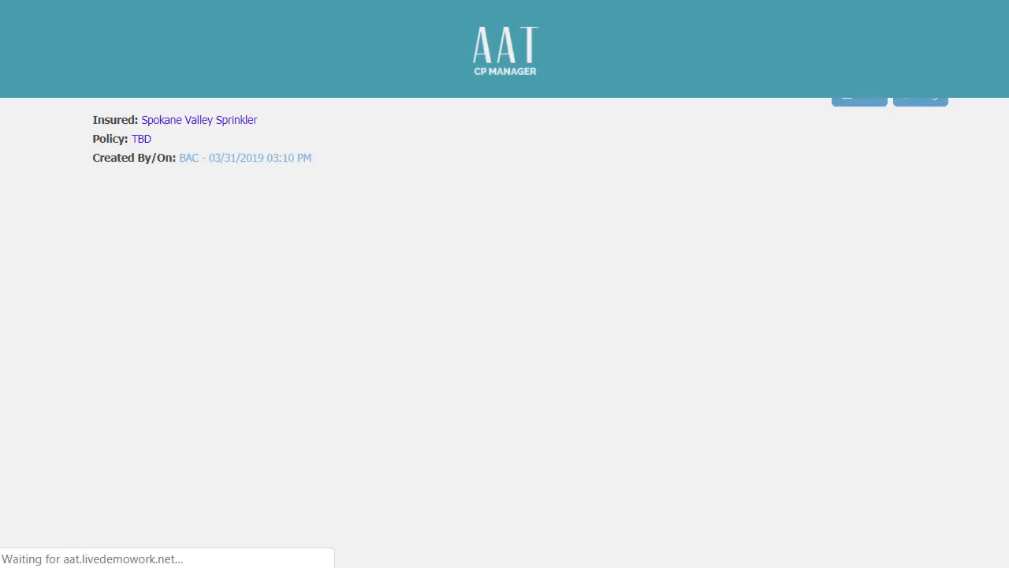
Scroll down and back up through the Property Section 140 form to review it.
scroll(472, 254, "down", 4)
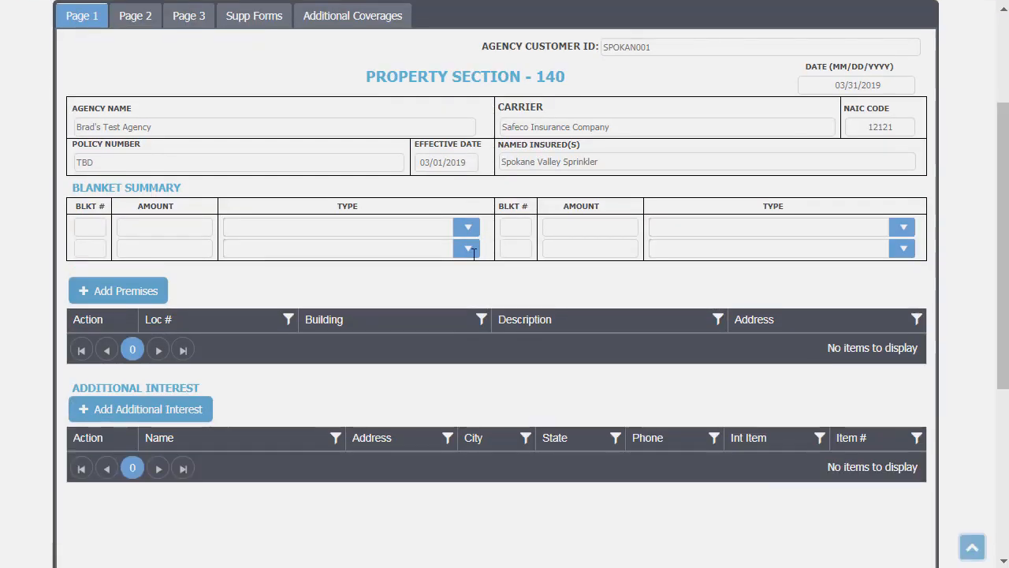
scroll(472, 253, "up", 3)
scroll(476, 261, "up", 1)
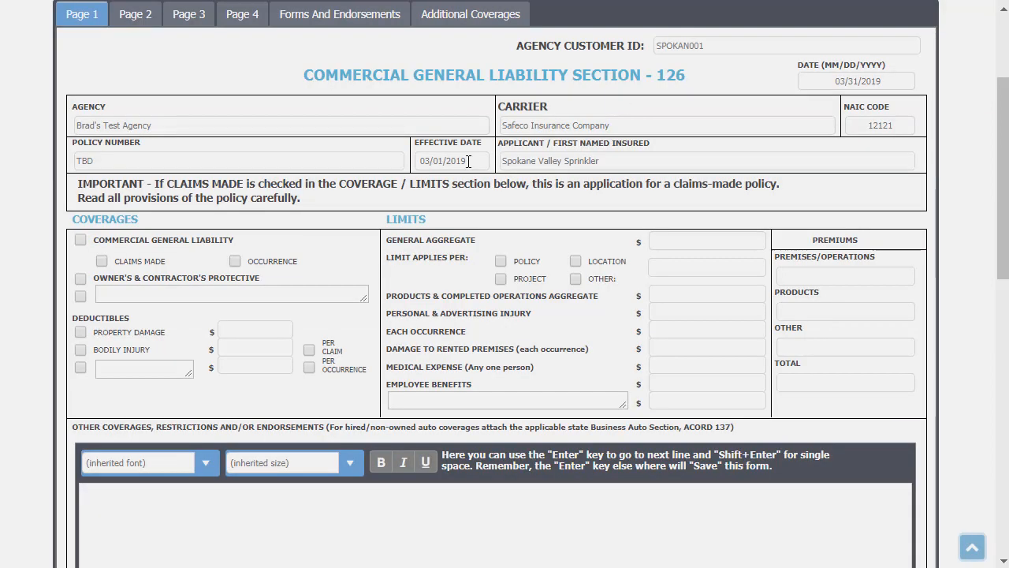
scroll(468, 161, "up", 4)
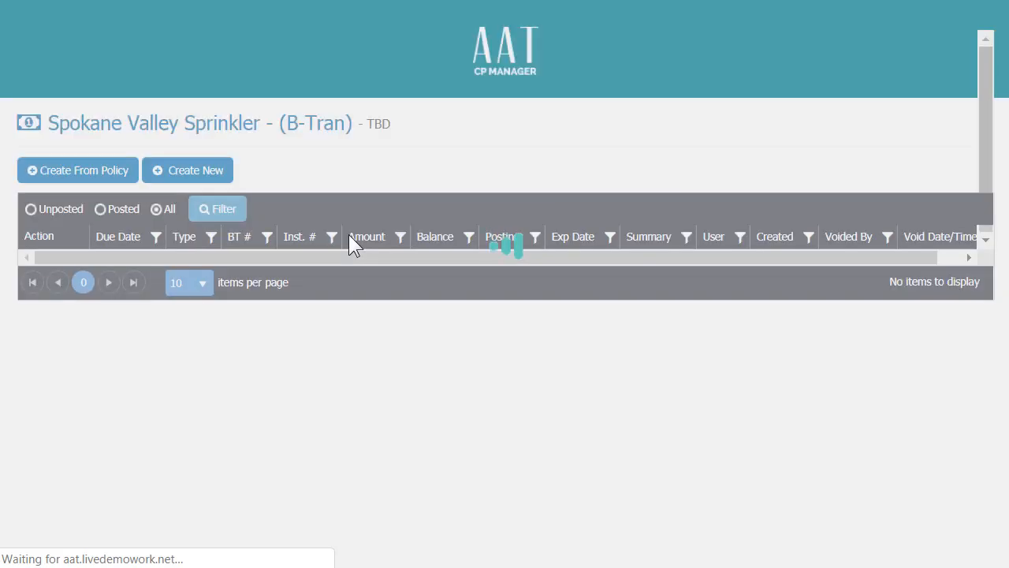
Create a B-Tran from the policy and open the new $3,500.00 entry.
left_click(78, 178)
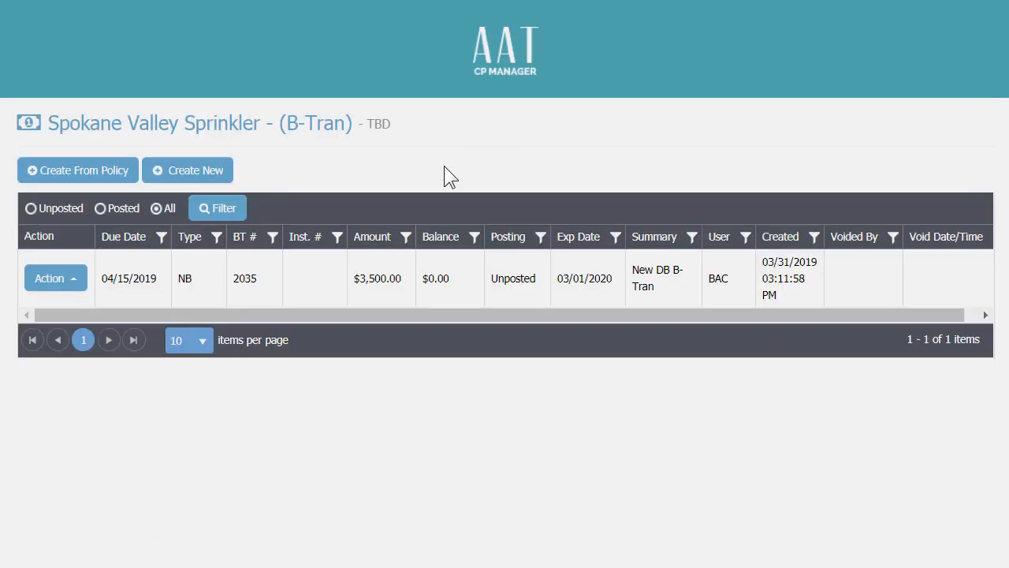
left_click(369, 284)
double_click(367, 278)
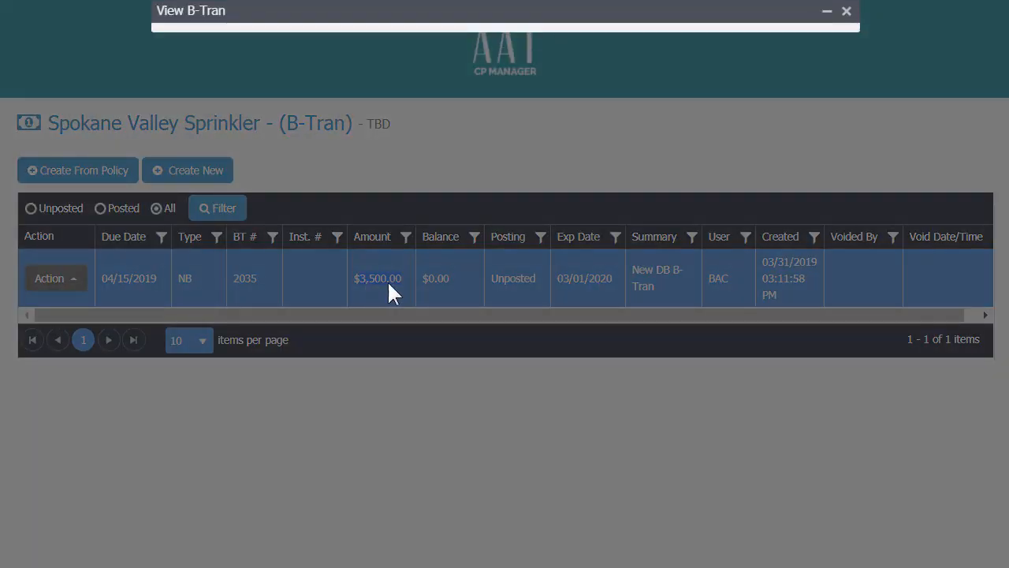
Review the stakeholder commission split, including the $1,000.00 CGL client receivable line, then close the B-Tran.
scroll(405, 283, "down", 6)
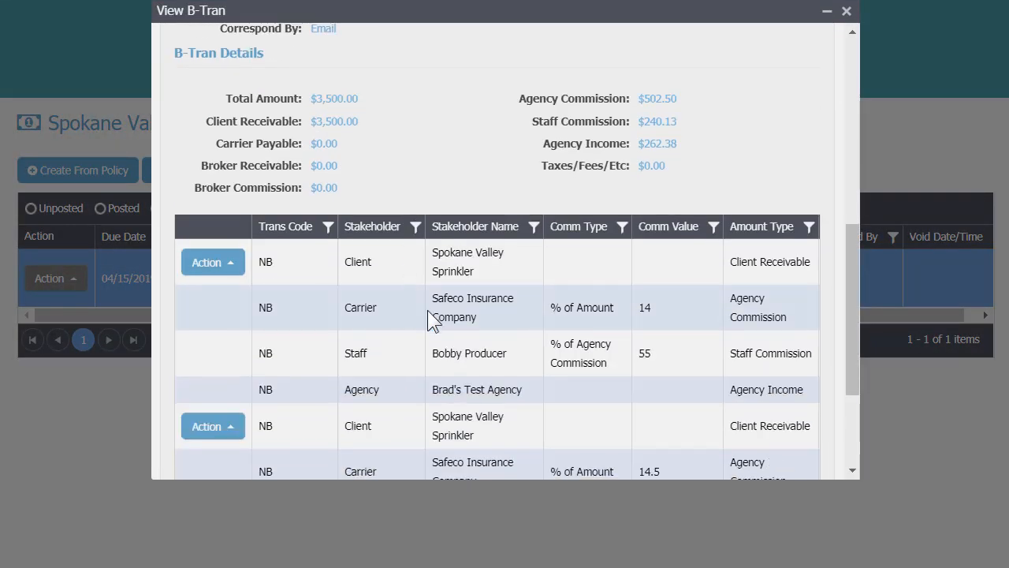
scroll(558, 330, "down", 2)
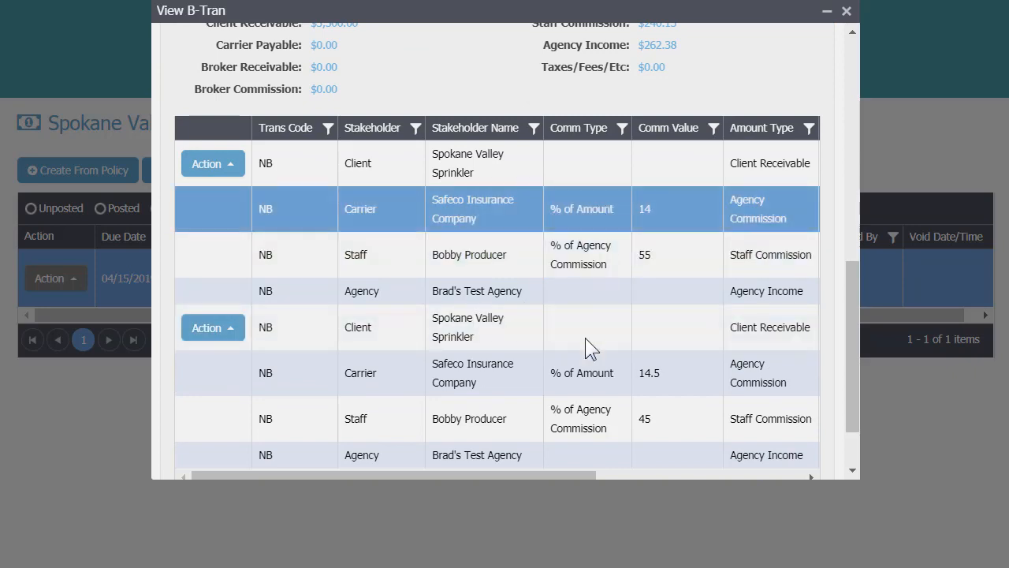
left_click_drag(537, 474, 618, 476)
left_click(721, 162)
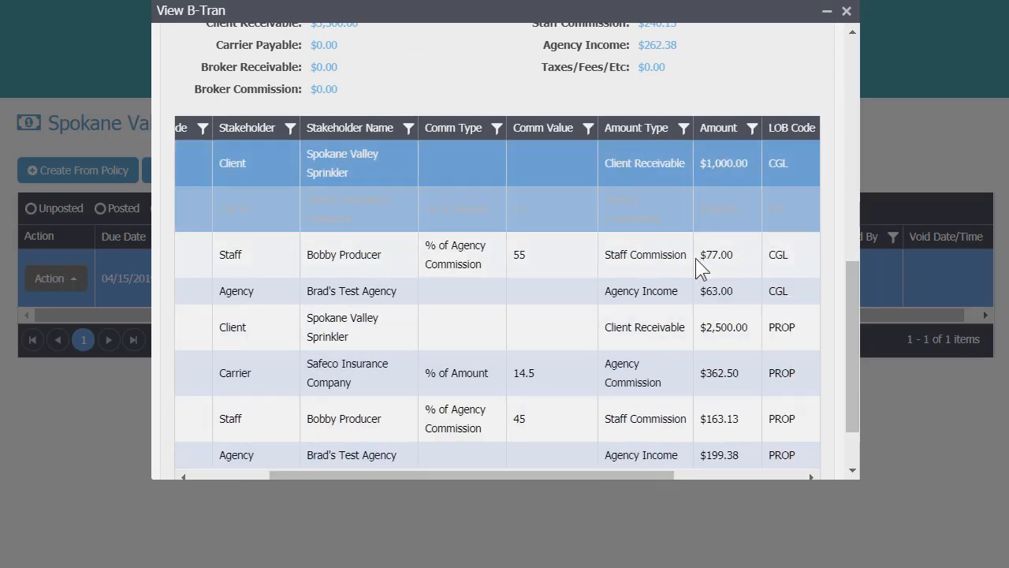
scroll(694, 268, "down", 1)
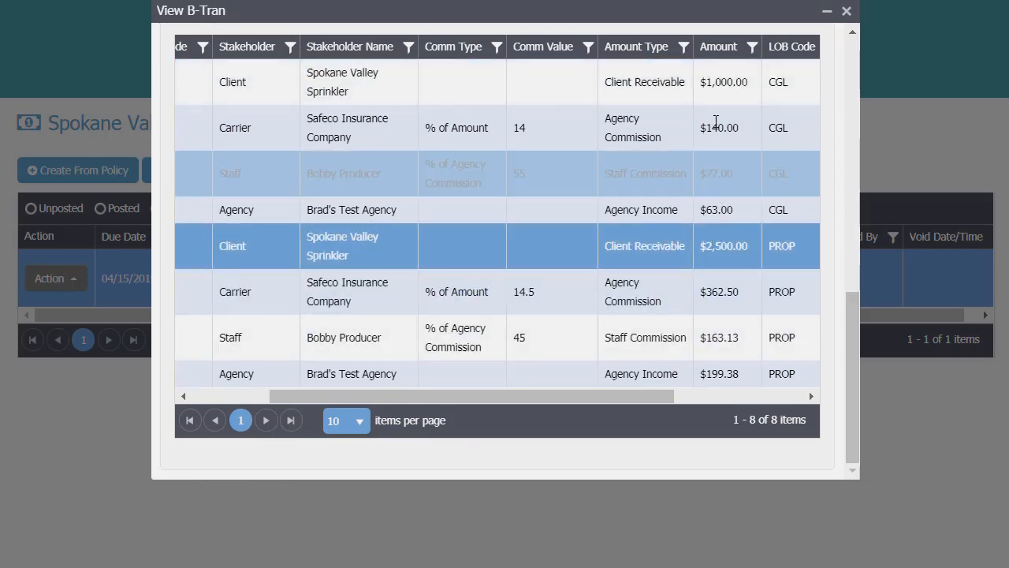
scroll(715, 124, "up", 3)
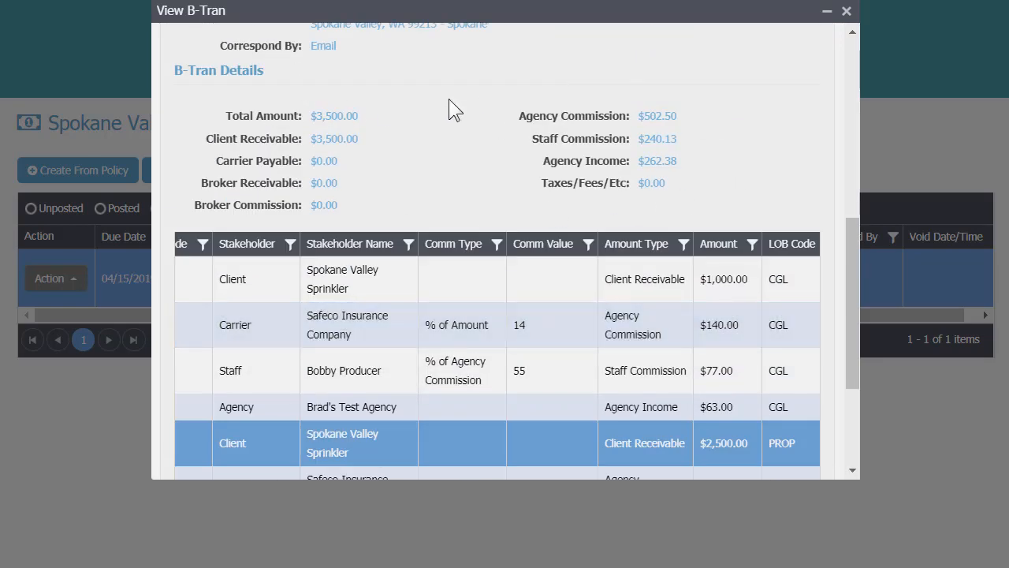
scroll(448, 98, "up", 5)
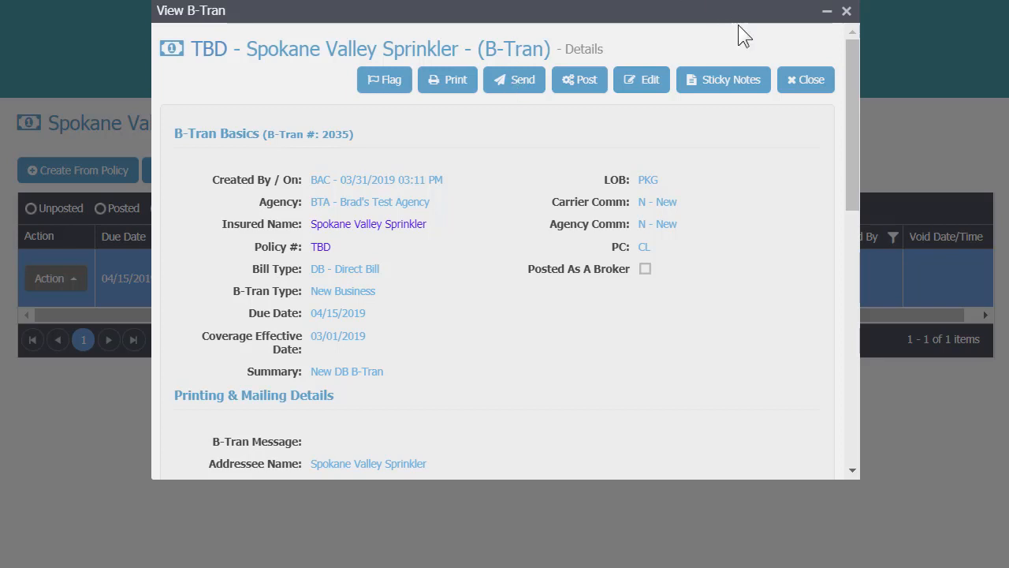
left_click(806, 82)
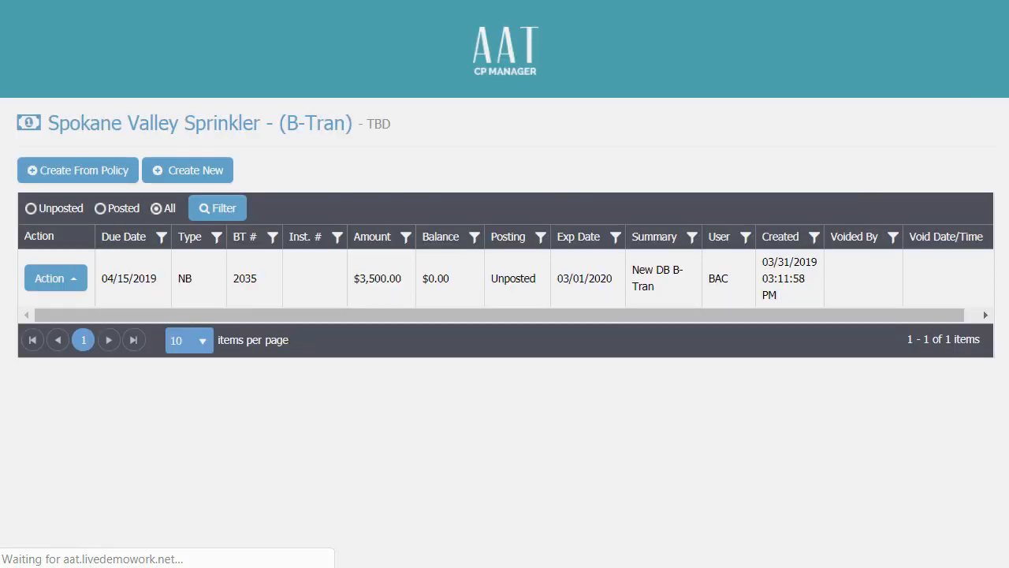